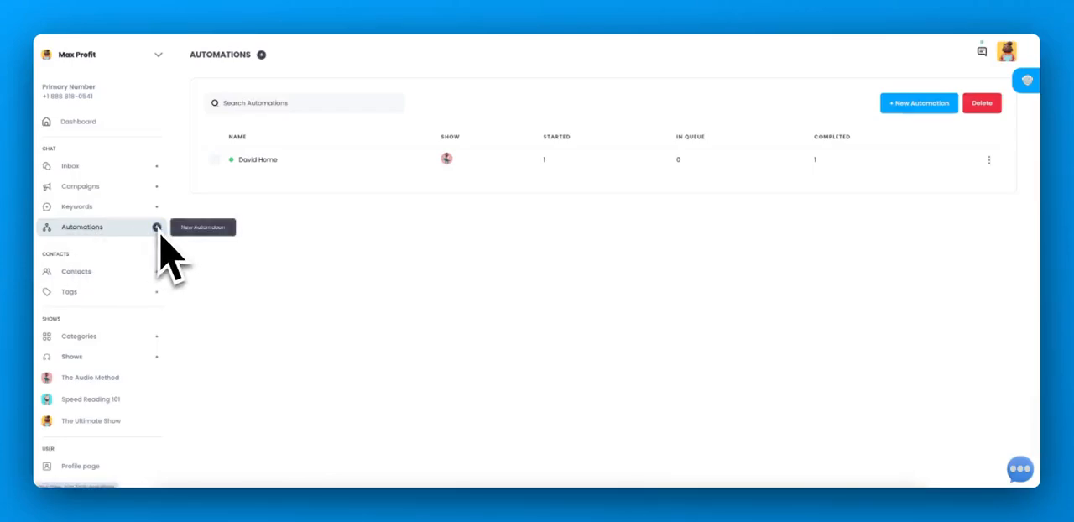
# - Create a new automation and select Speed Reading 101 as its show
pyautogui.click(156, 229)
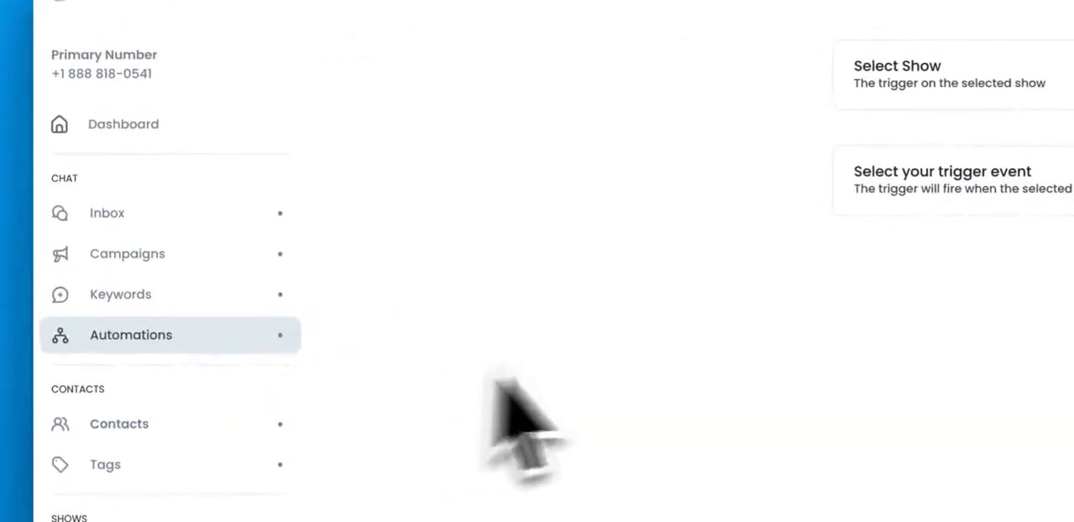
pyautogui.click(922, 96)
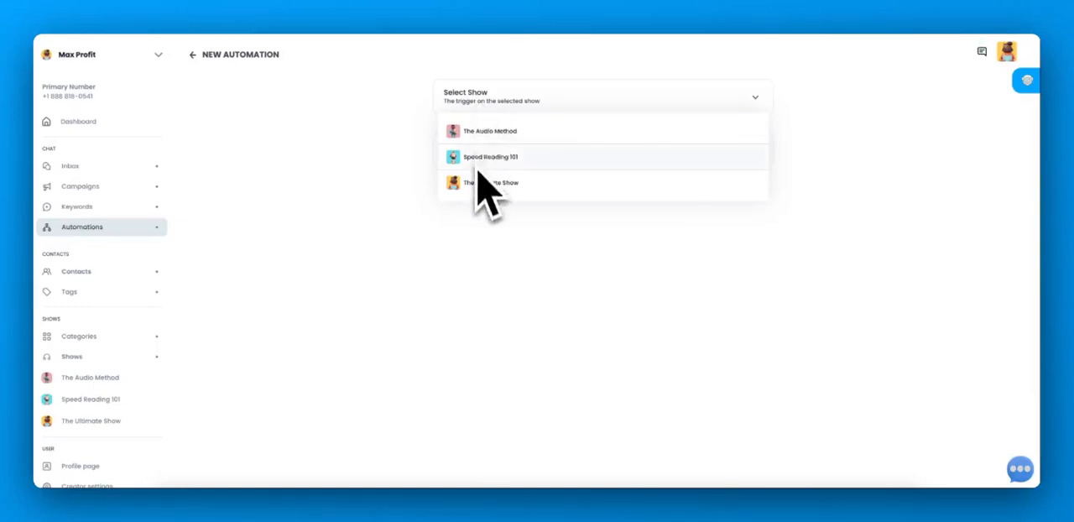
pyautogui.click(478, 160)
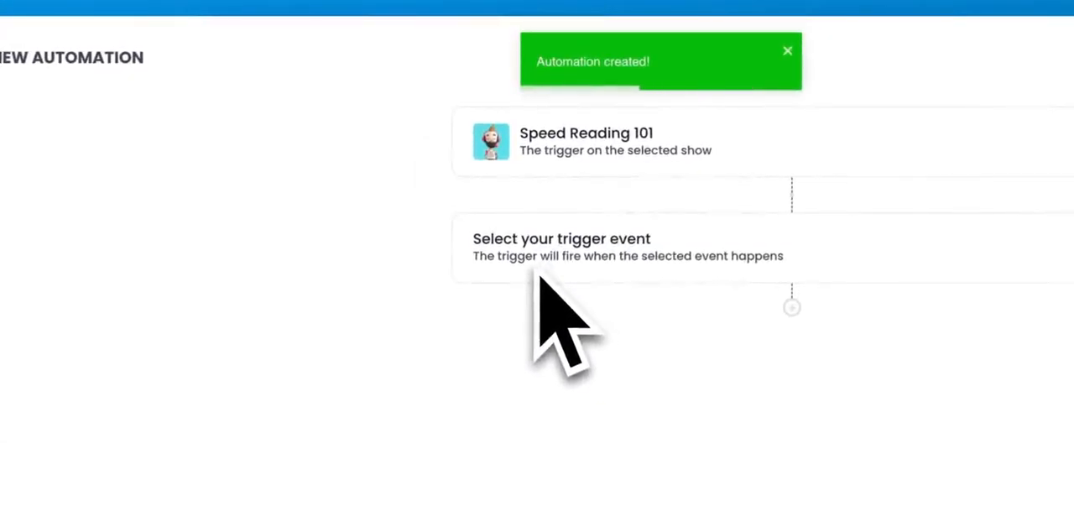
# - Set the trigger event to Play through rate for episode E01 4-backstory.mp3 at 4:17
pyautogui.click(538, 270)
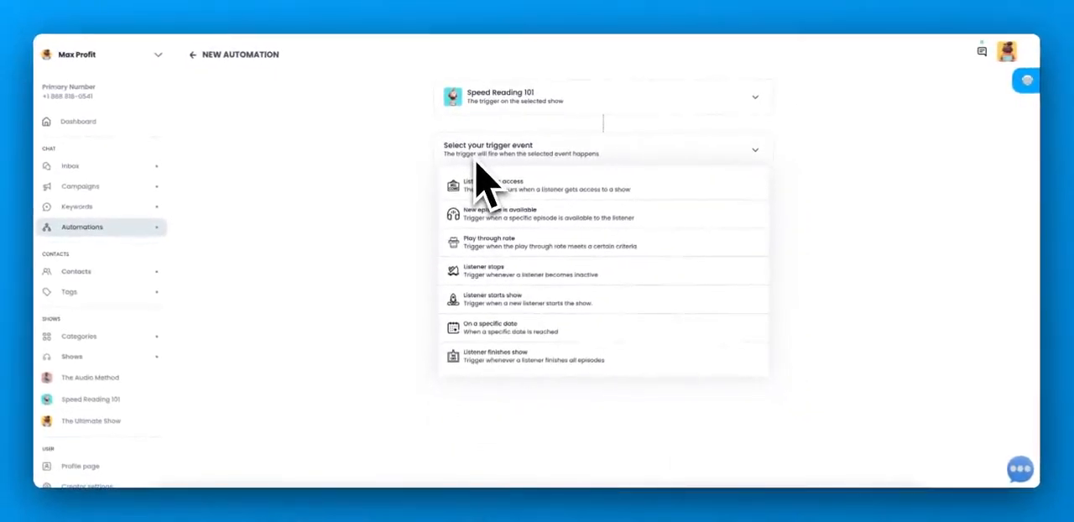
pyautogui.scroll(-1, 482, 180)
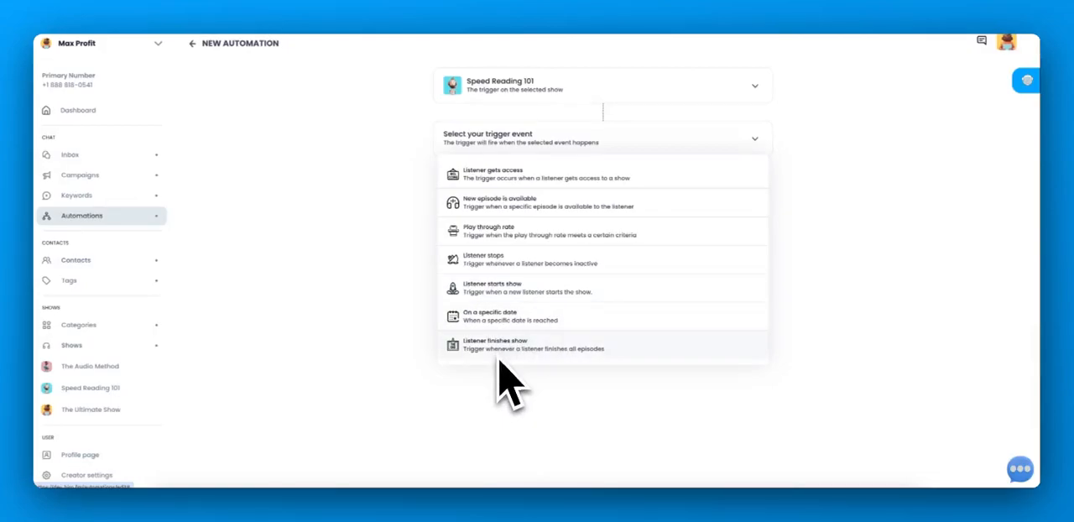
pyautogui.click(493, 232)
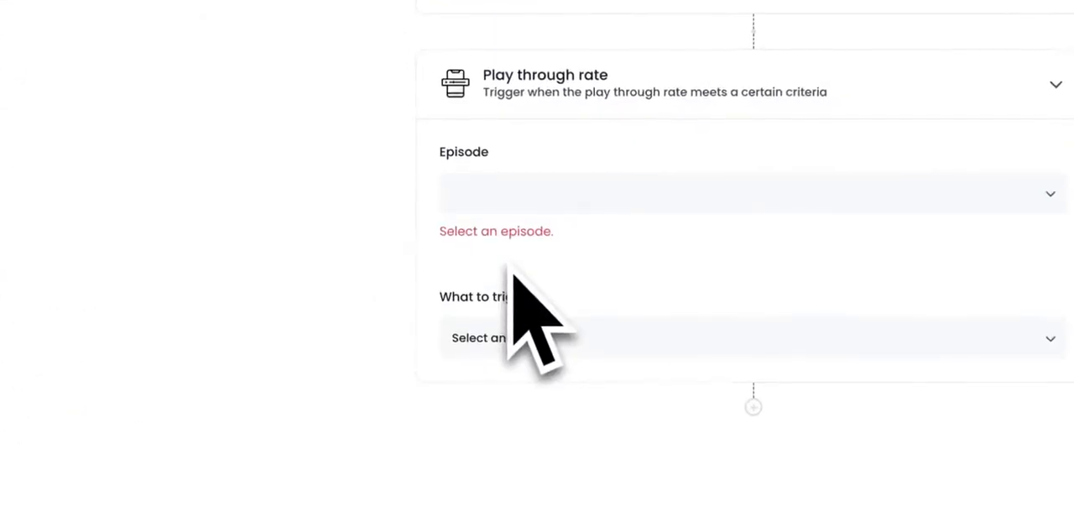
pyautogui.click(511, 211)
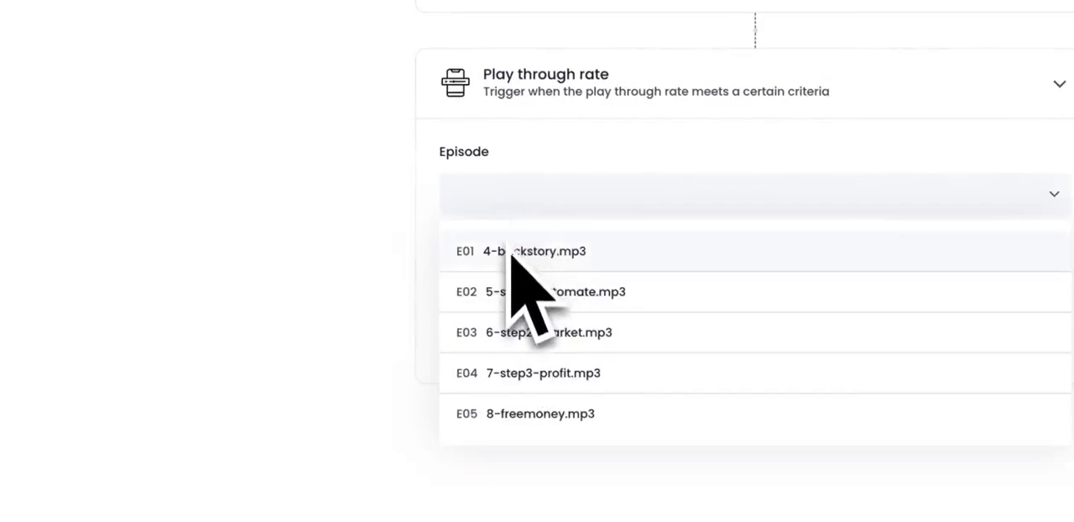
pyautogui.click(510, 256)
pyautogui.moveTo(453, 264); pyautogui.dragTo(626, 273)
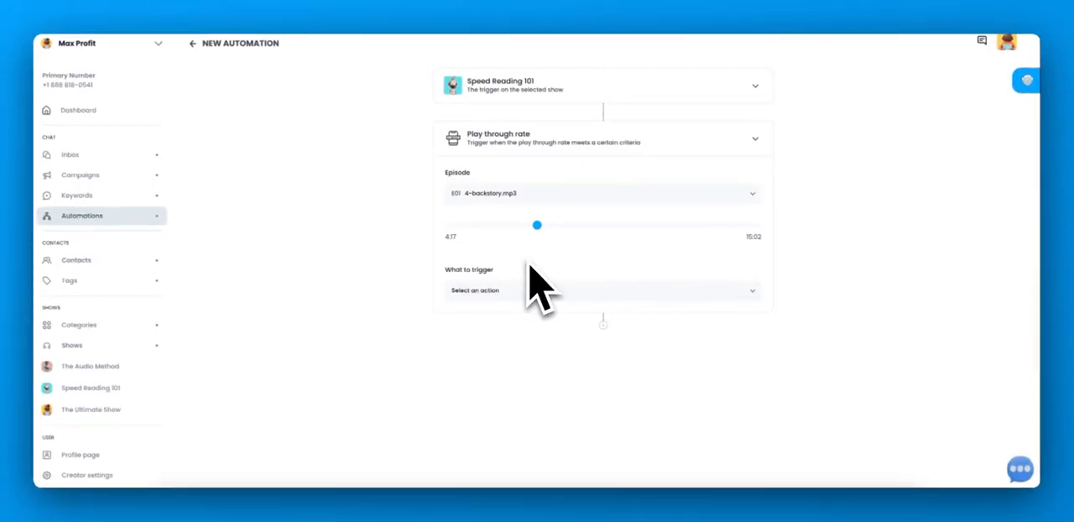
pyautogui.click(528, 292)
pyautogui.click(525, 321)
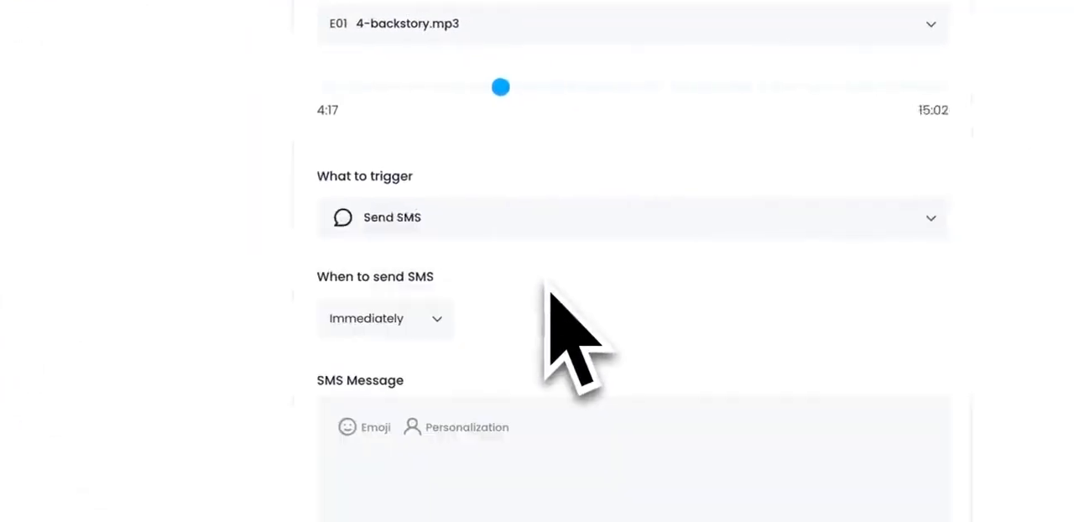
pyautogui.scroll(-2, 540, 279)
pyautogui.click(520, 297)
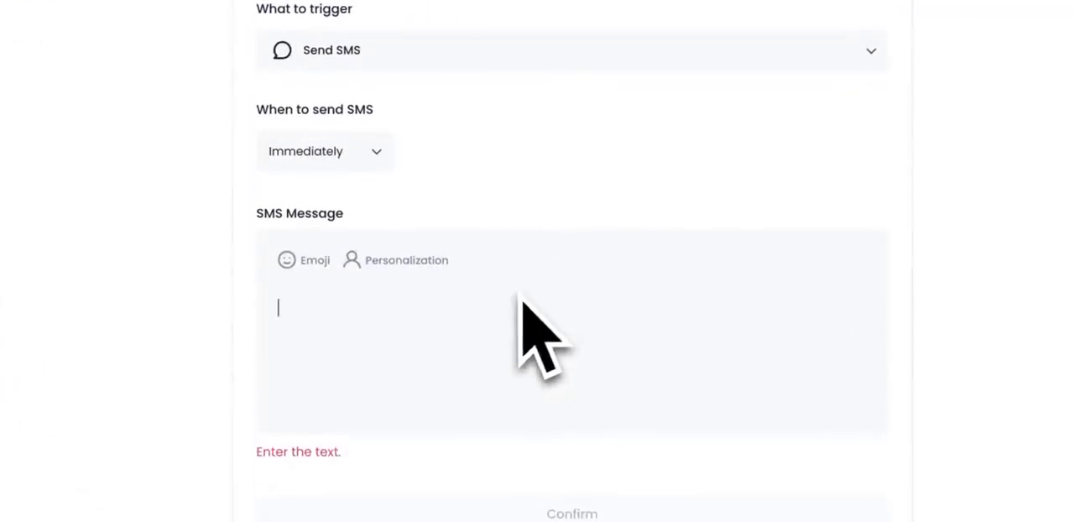
pyautogui.write("This is Max! Here's the link! https://link.com")
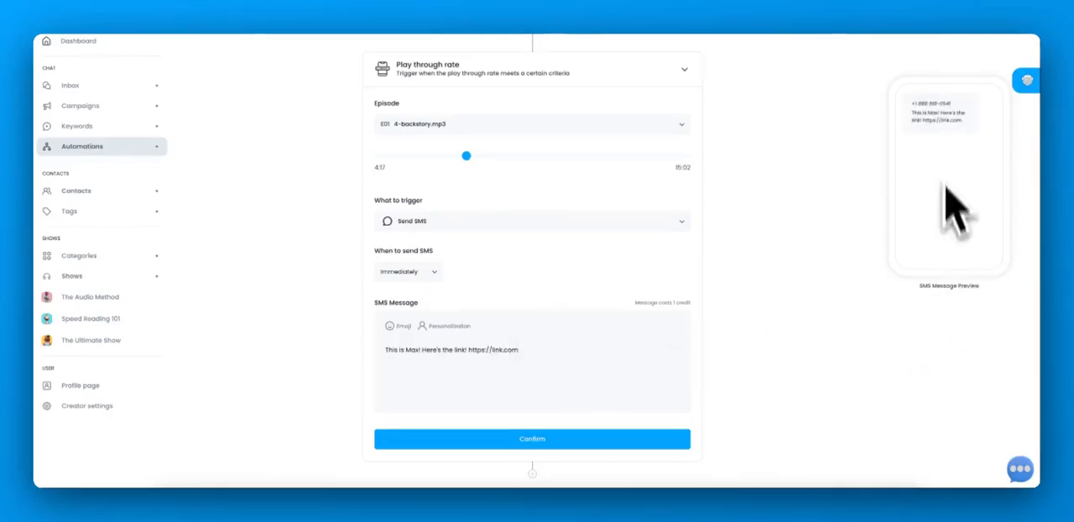
pyautogui.click(493, 438)
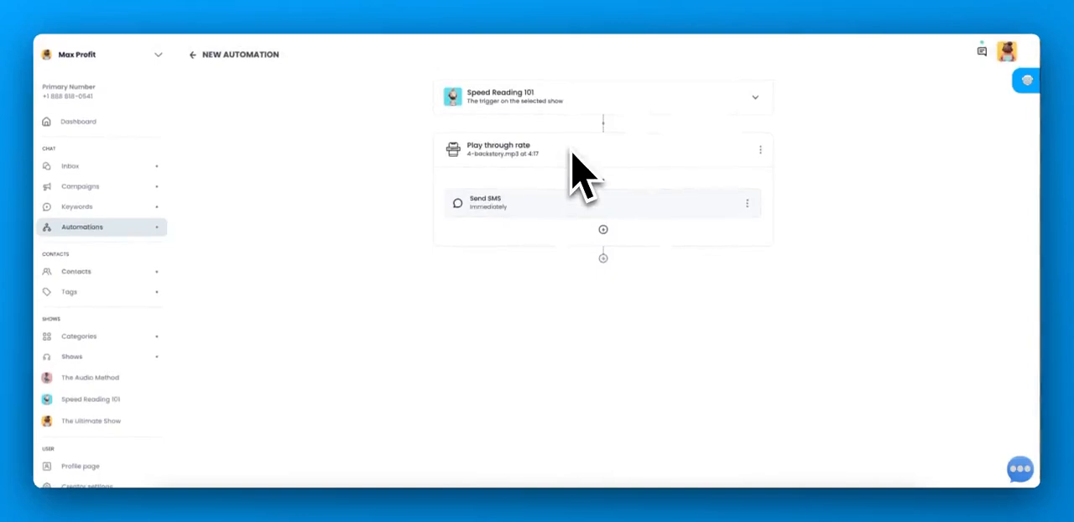
# - Add a Send Email action after the SMS, delayed until 4 minutes after the event is triggered
pyautogui.click(602, 230)
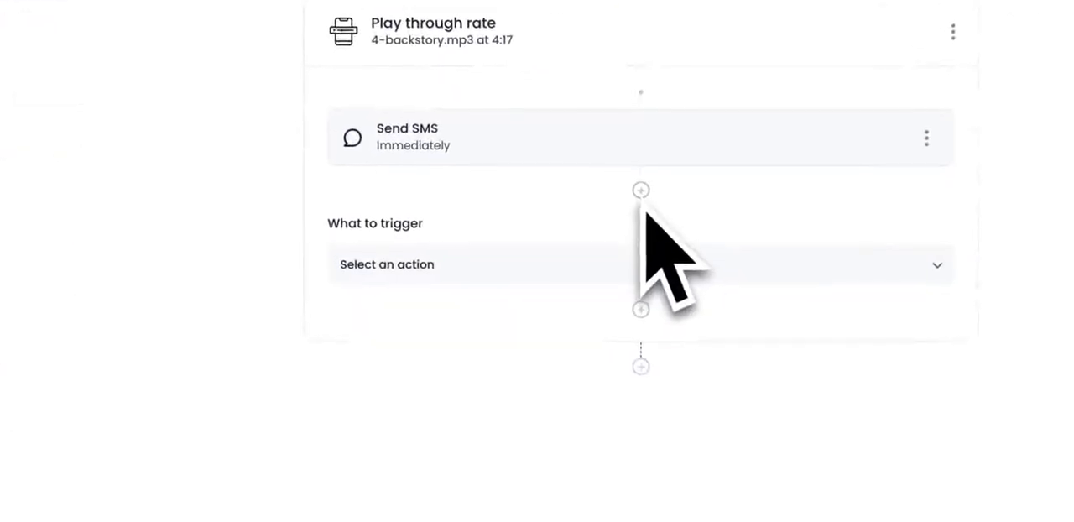
pyautogui.click(585, 263)
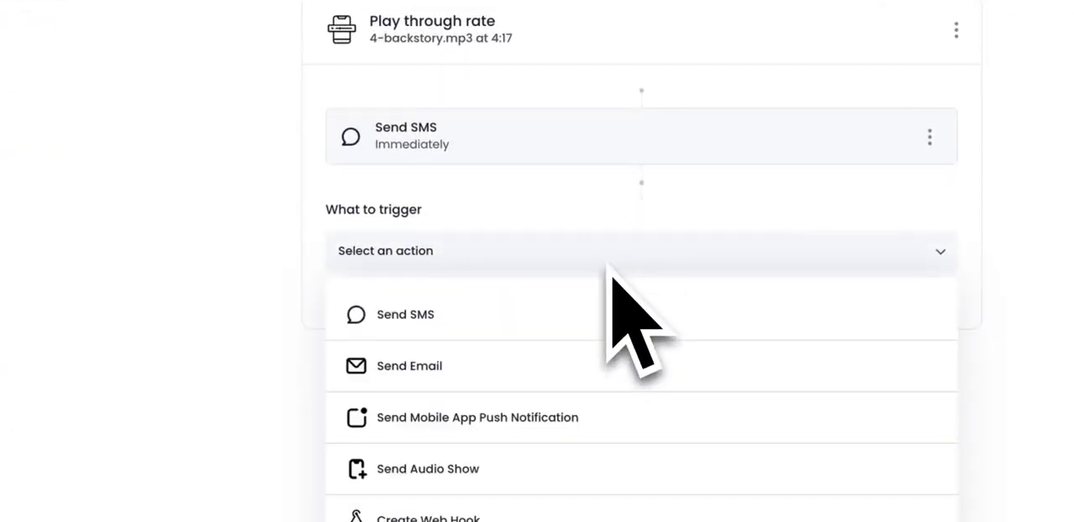
pyautogui.click(557, 367)
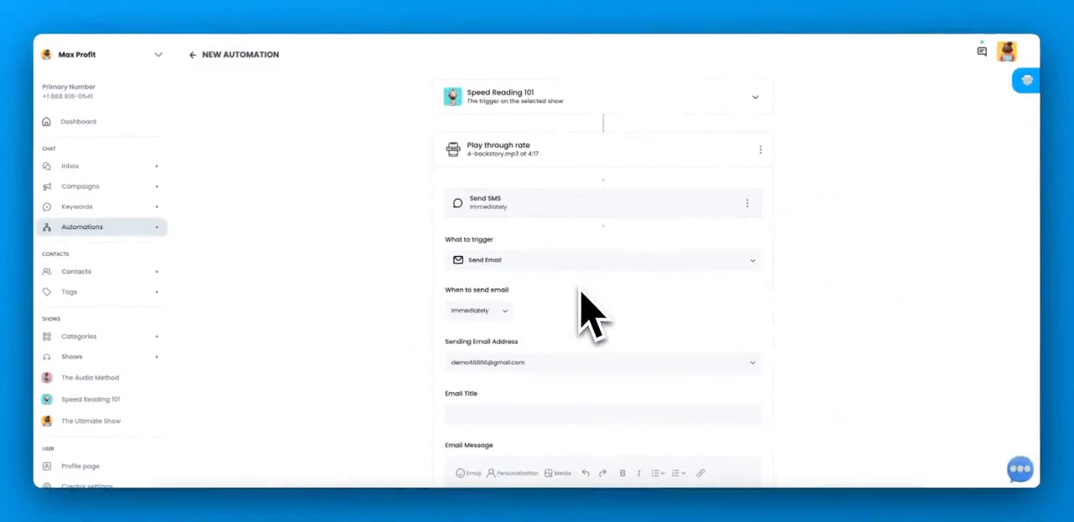
pyautogui.scroll(-2, 581, 295)
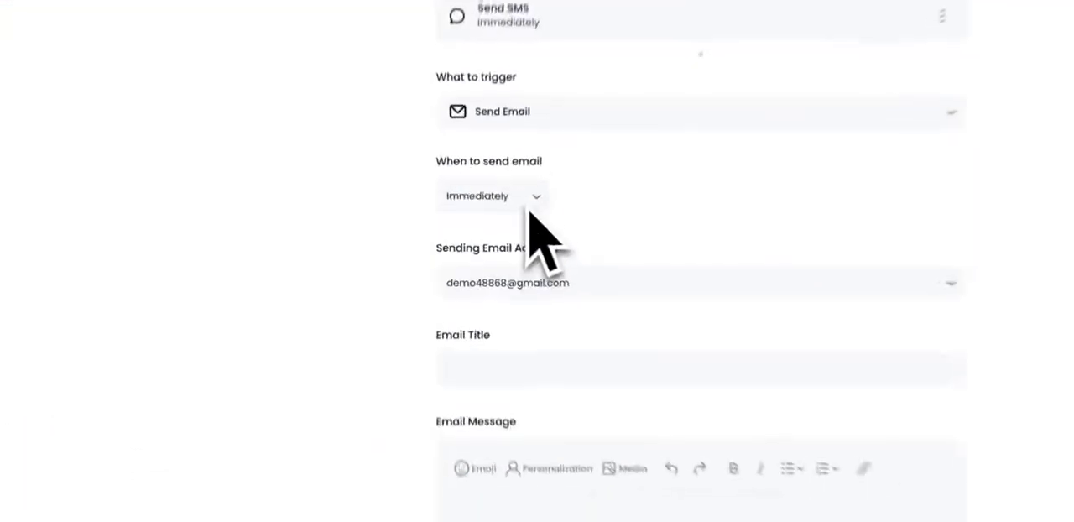
pyautogui.click(529, 210)
pyautogui.click(531, 219)
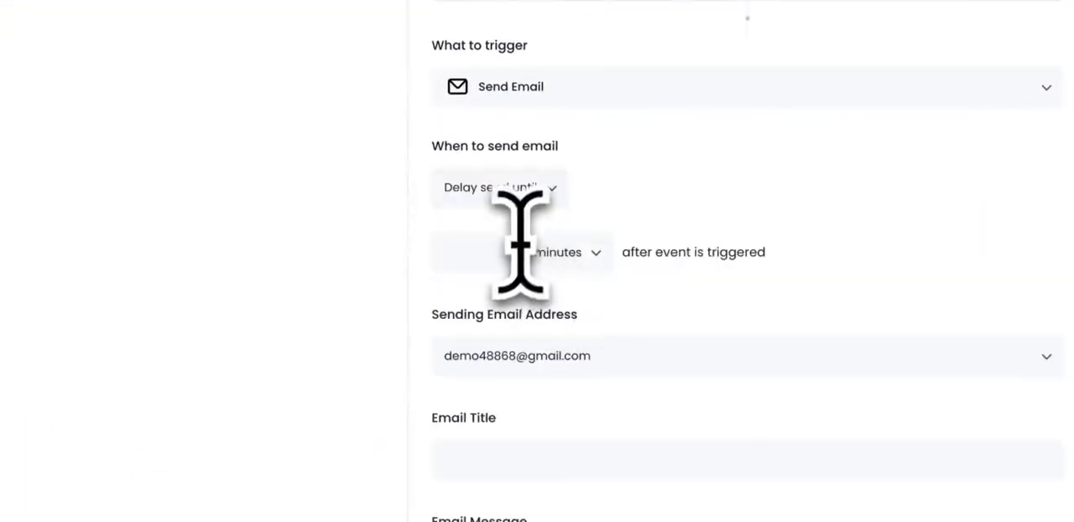
pyautogui.click(487, 252)
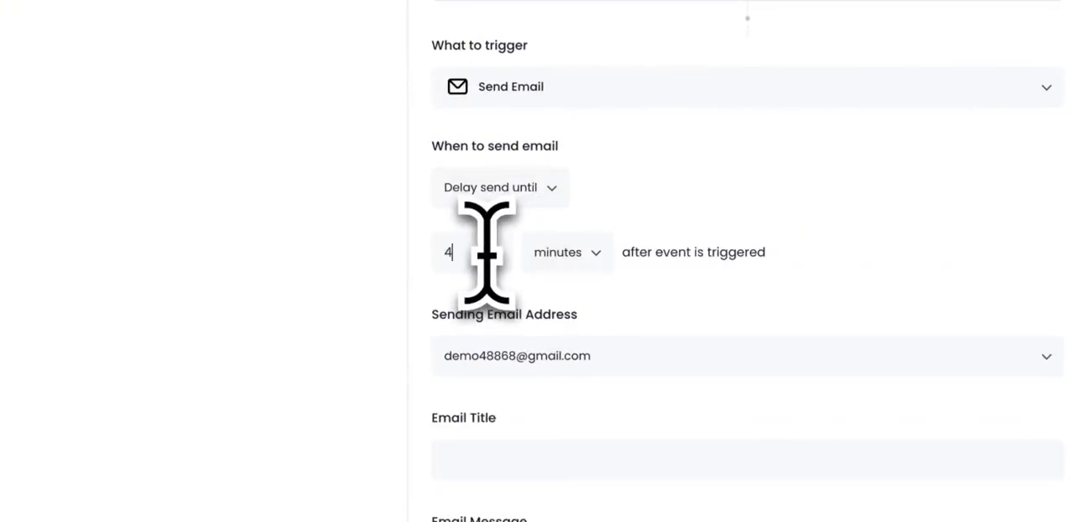
pyautogui.scroll(-2, 587, 420)
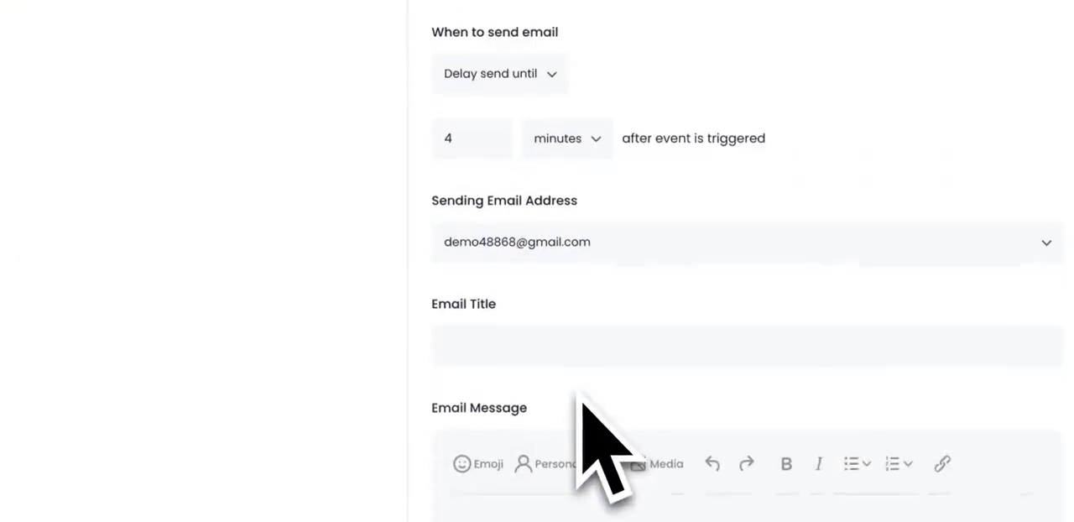
# - Set the email title to "hey"
pyautogui.scroll(-3, 591, 357)
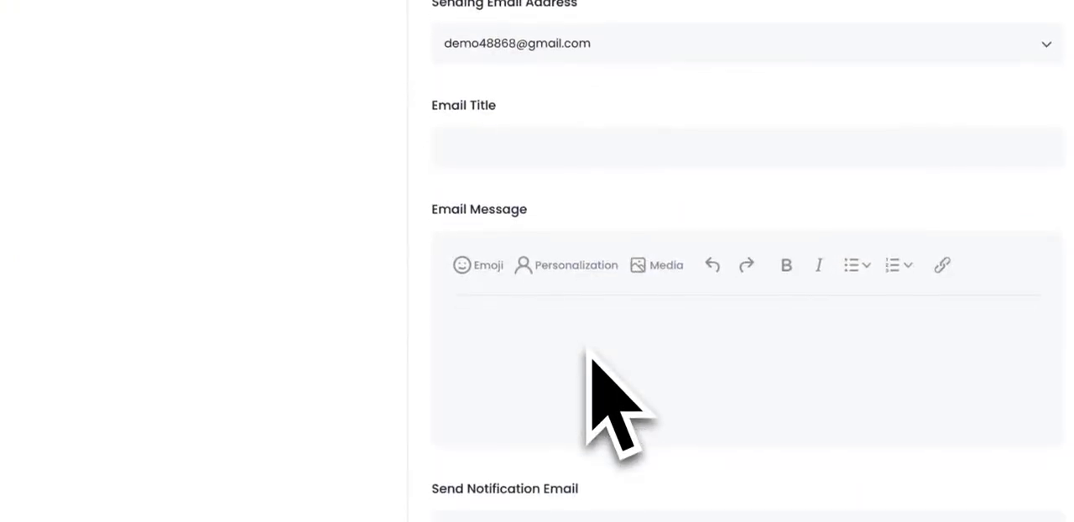
pyautogui.click(591, 357)
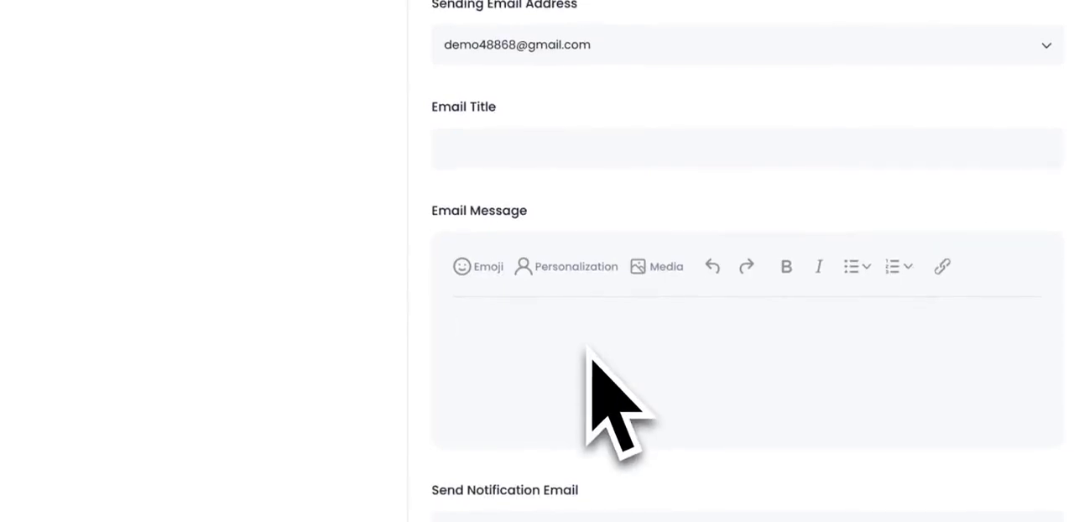
pyautogui.click(570, 151)
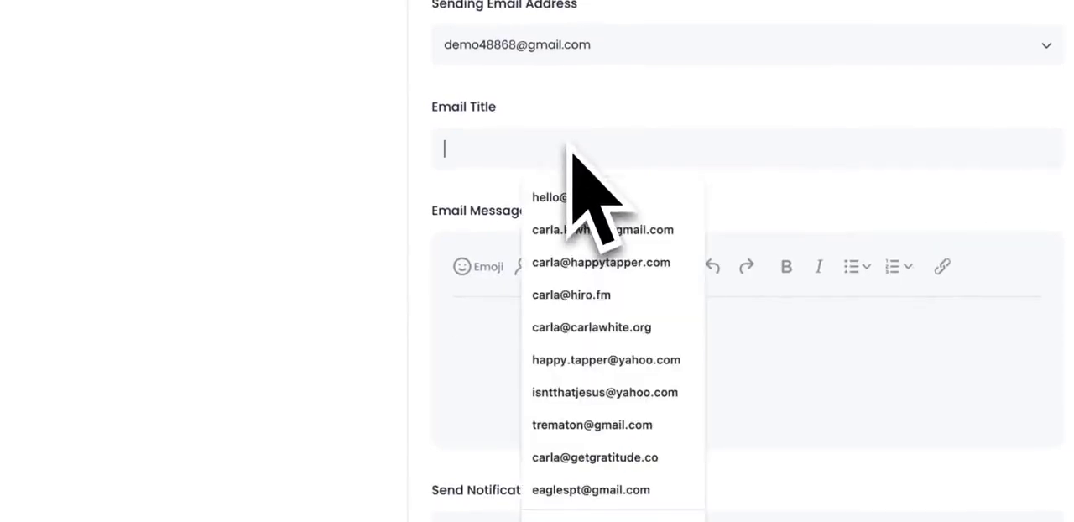
pyautogui.write('ey')
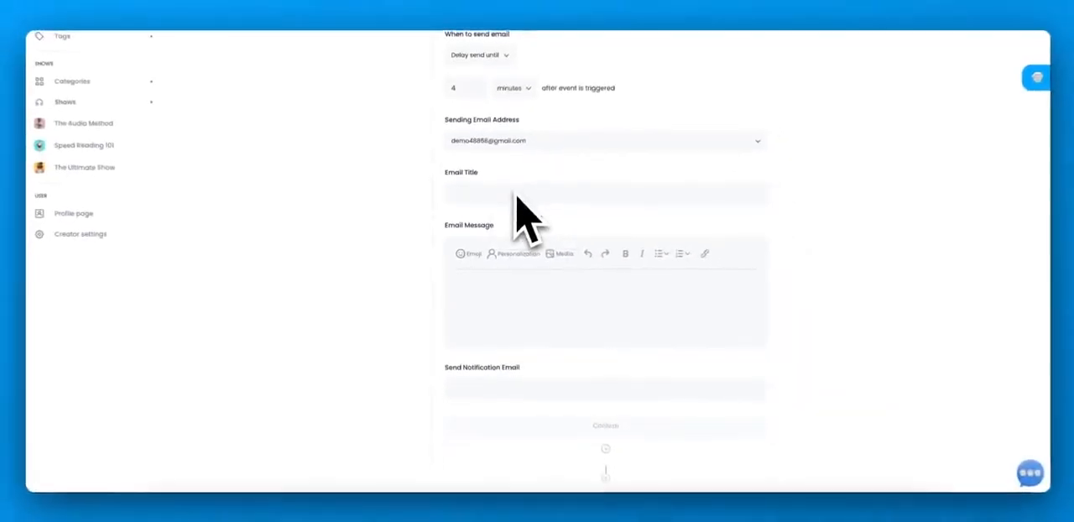
pyautogui.write('hey')
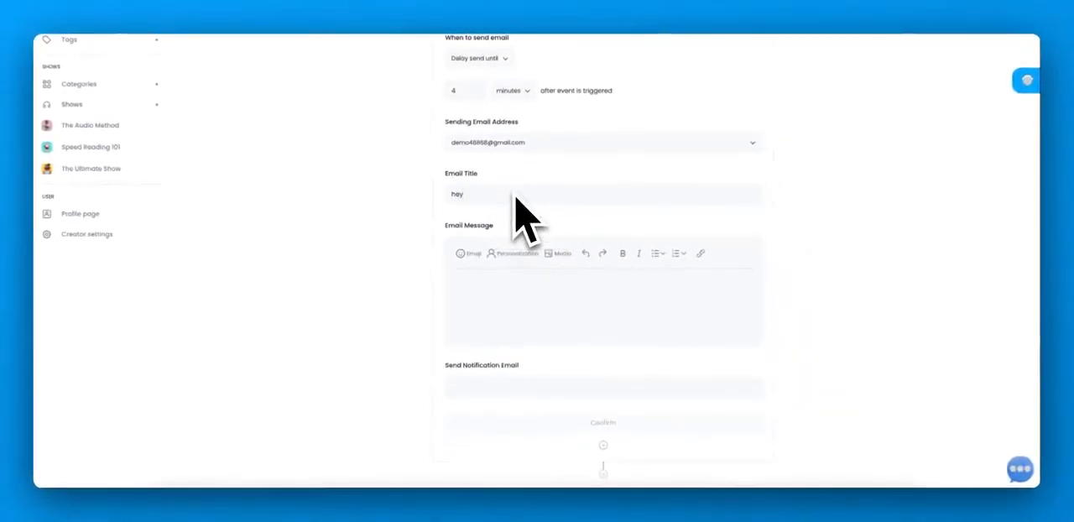
pyautogui.click(521, 148)
pyautogui.click(522, 147)
# - Write "Hwello!" as the email message and fill in the notification email address
pyautogui.click(484, 303)
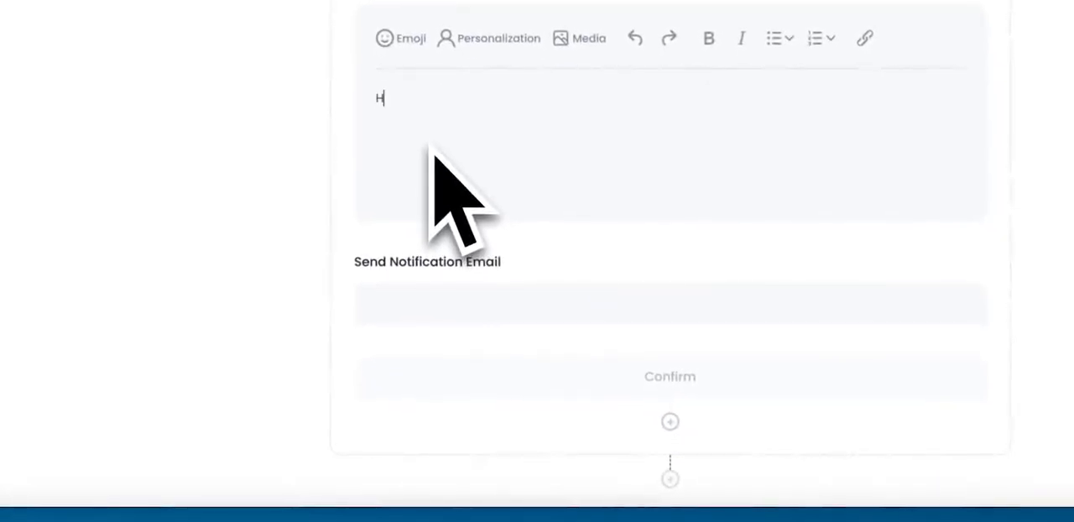
pyautogui.click(470, 309)
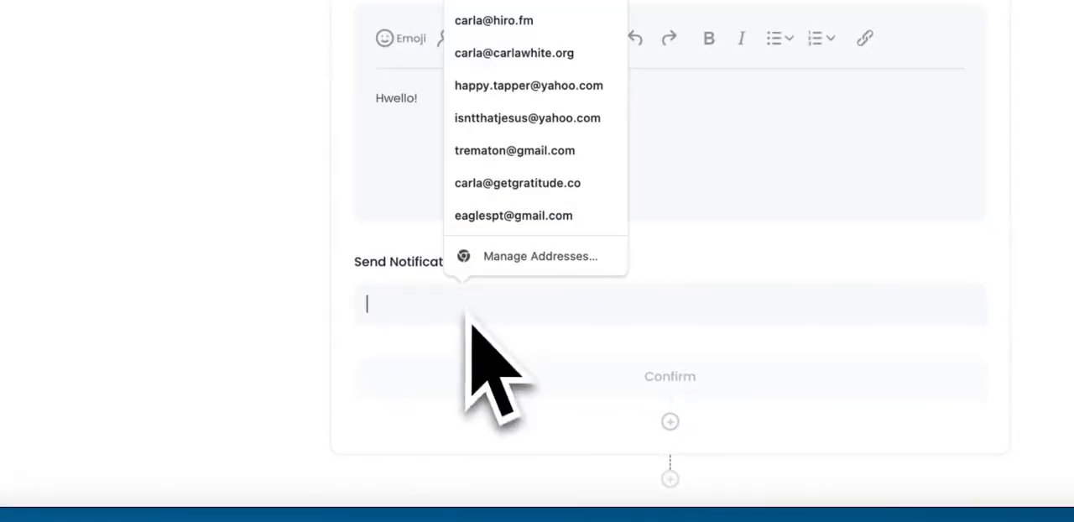
pyautogui.click(490, 185)
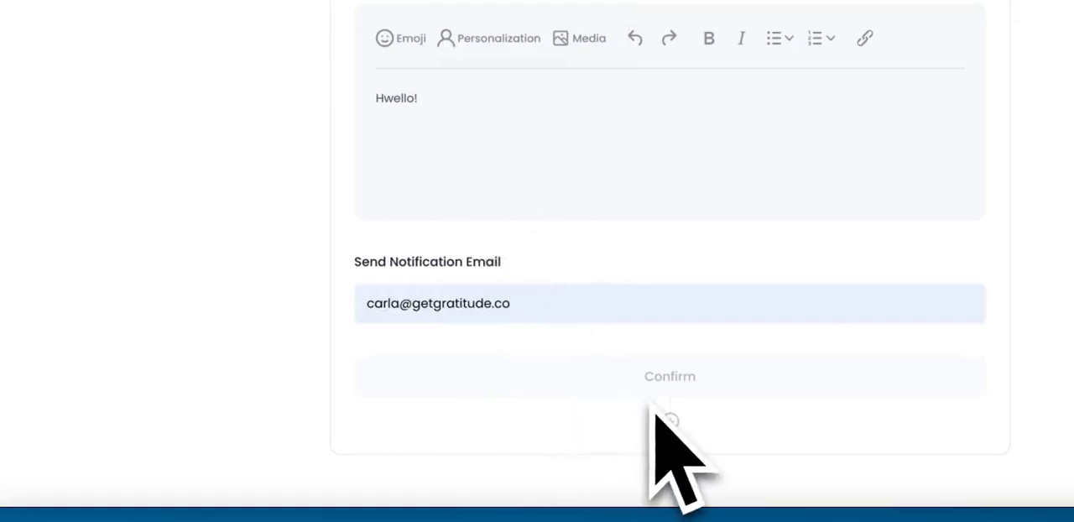
# - Open the existing Send SMS action for editing
pyautogui.scroll(5, 652, 415)
pyautogui.scroll(10, 653, 412)
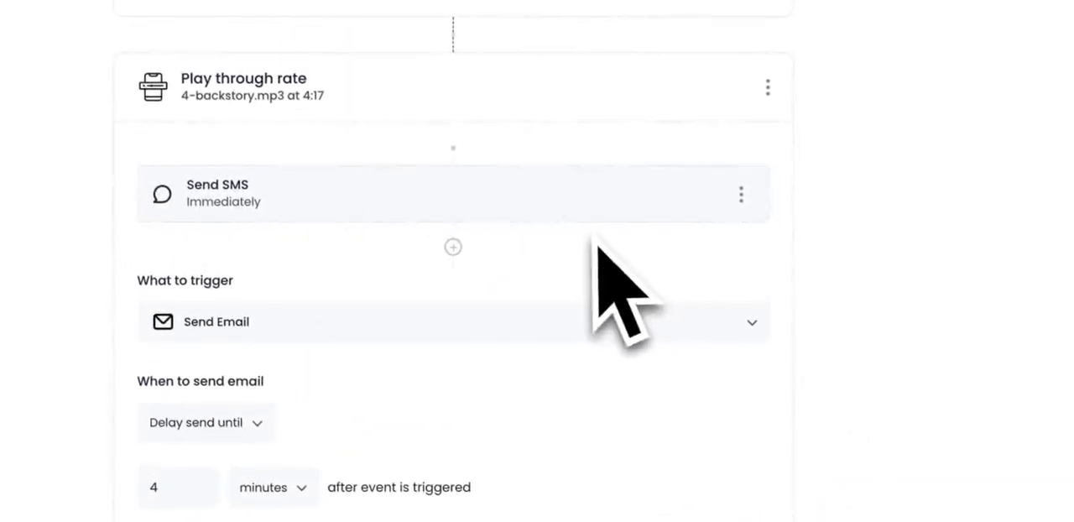
pyautogui.click(742, 200)
pyautogui.click(747, 250)
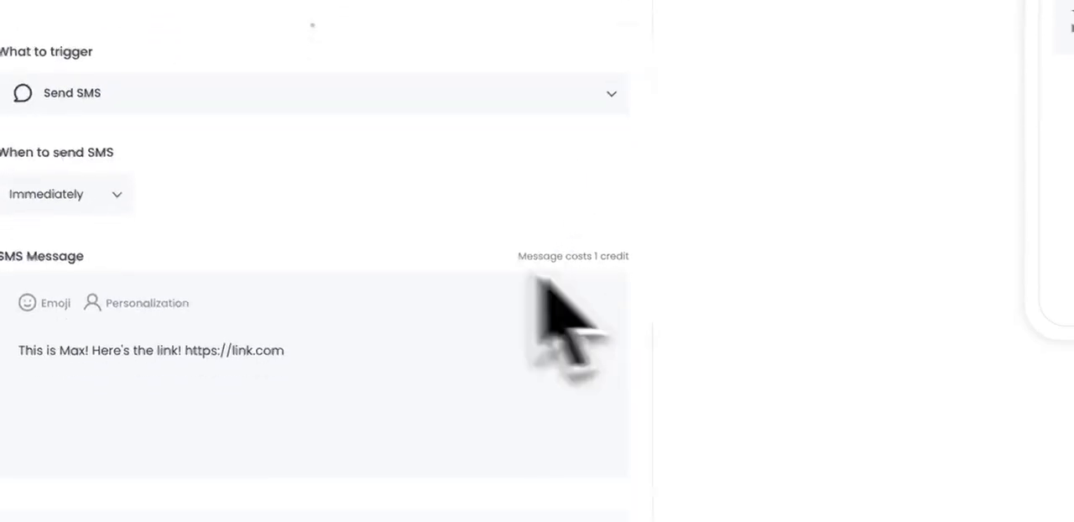
# - Change the email action to Send Mobile App Push Notification and enter the message "What's happening!"
pyautogui.scroll(-5, 503, 126)
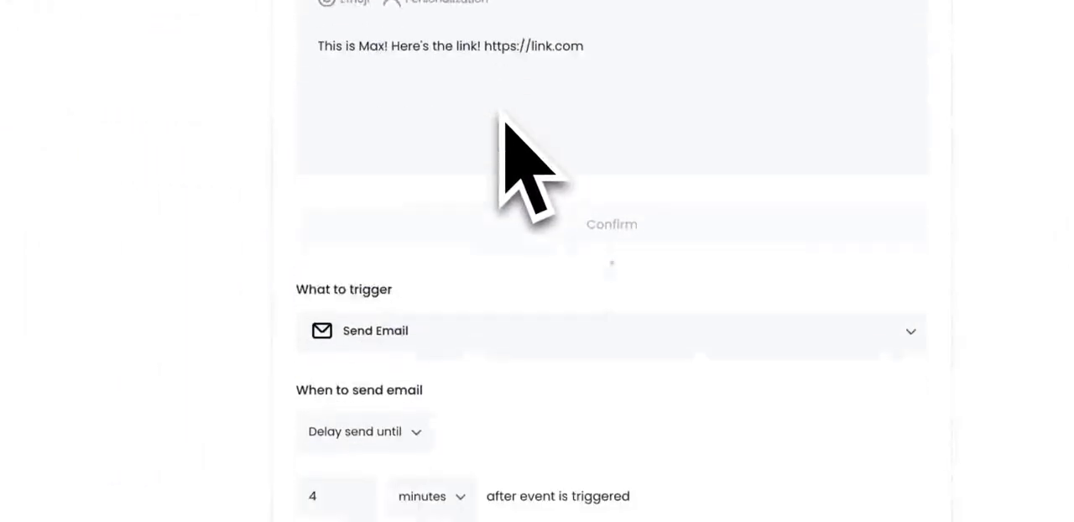
pyautogui.click(518, 211)
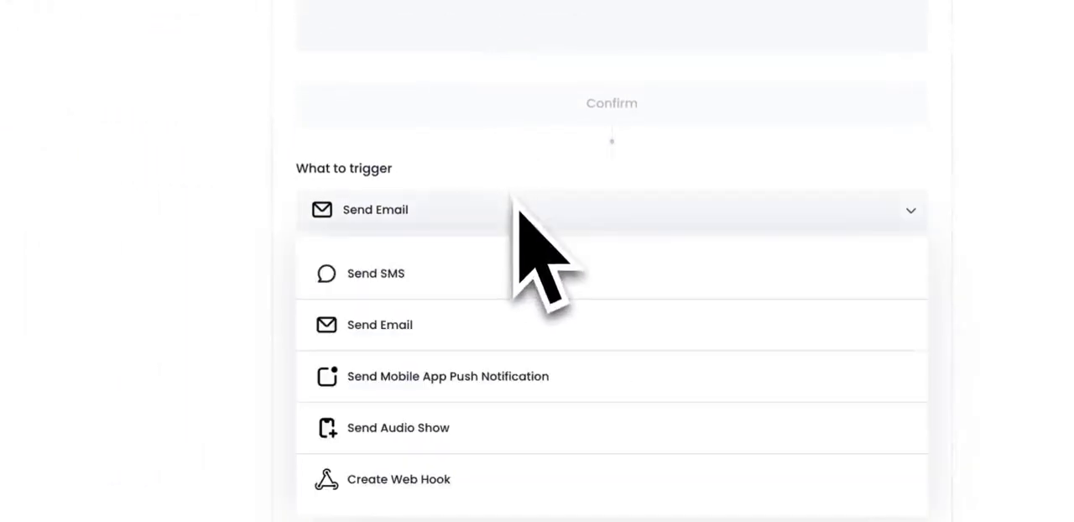
pyautogui.click(467, 393)
pyautogui.scroll(-1, 430, 346)
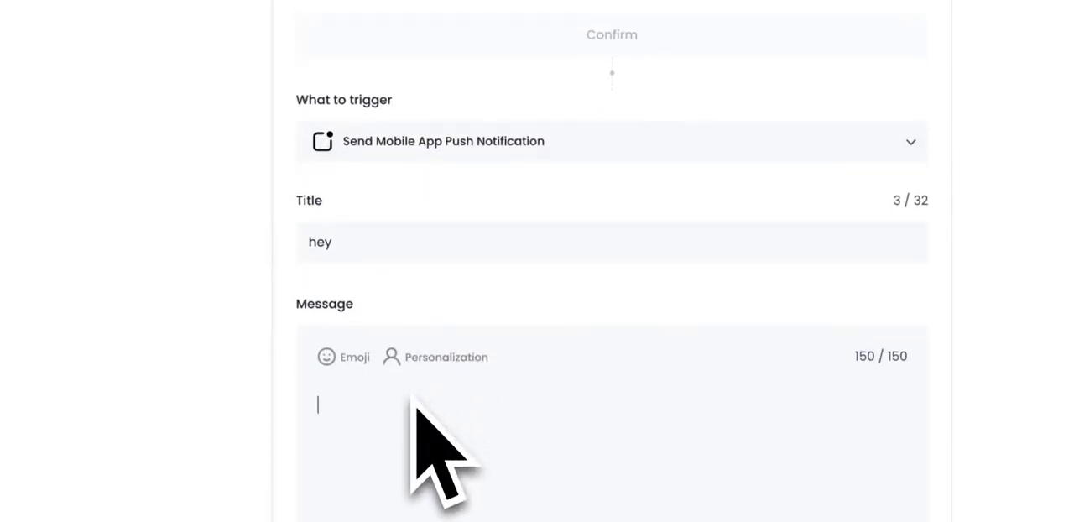
pyautogui.write("What's happening!")
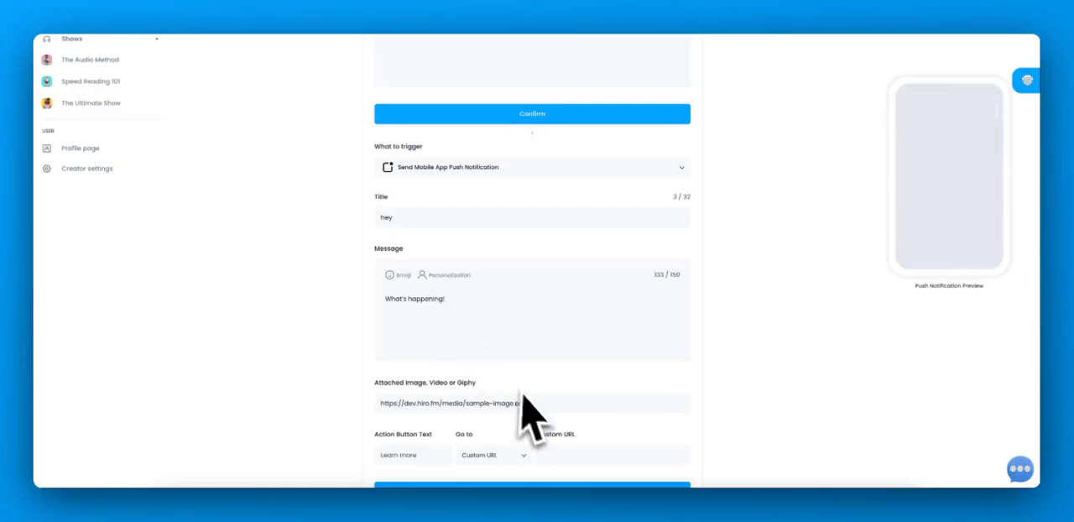
# - Replace the push notification's sample image link with the copied Giphy GIF URL
pyautogui.moveTo(532, 408); pyautogui.dragTo(399, 412)
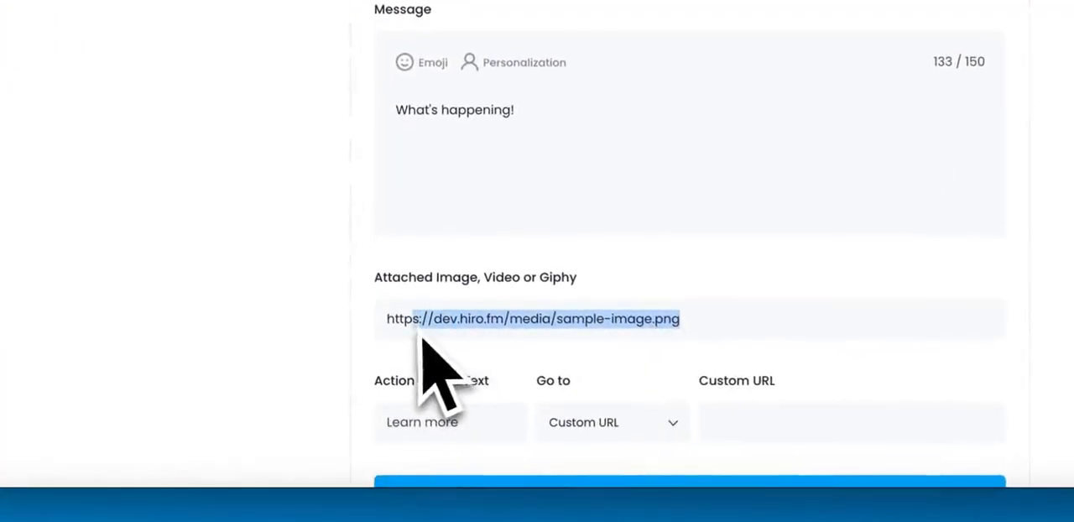
pyautogui.moveTo(421, 339); pyautogui.dragTo(384, 337)
pyautogui.hotkey('ctrl', 'v')
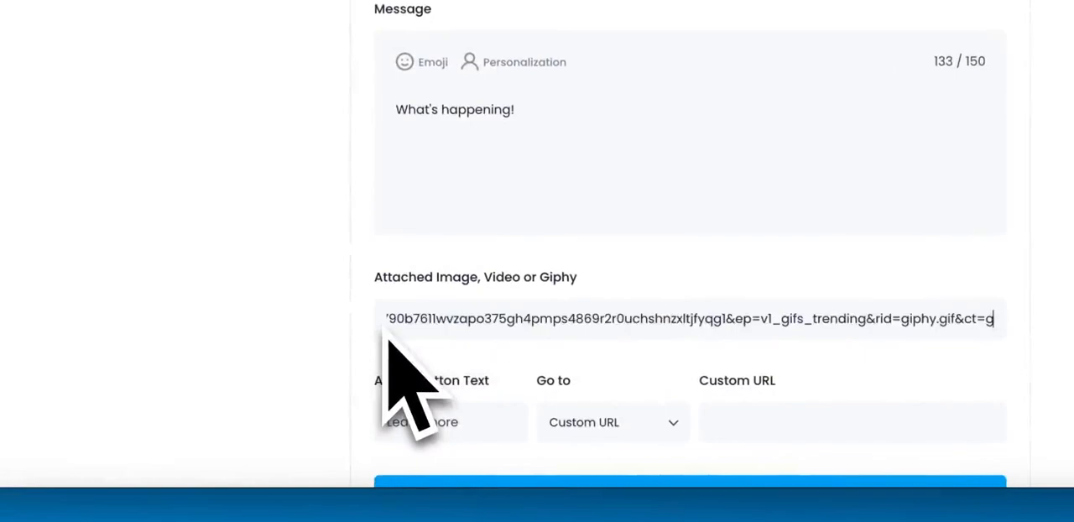
pyautogui.tripleClick(408, 333)
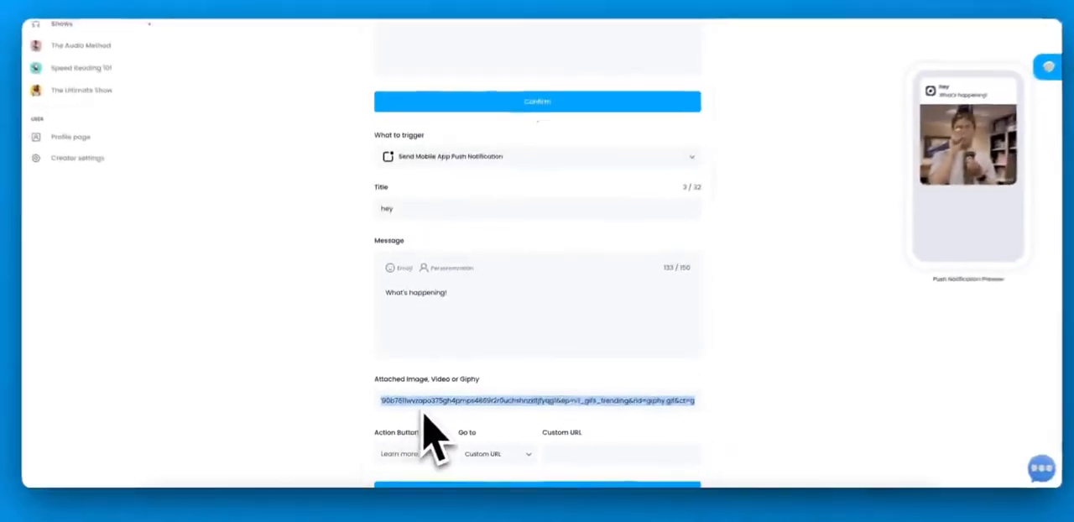
pyautogui.press('BackSpace')
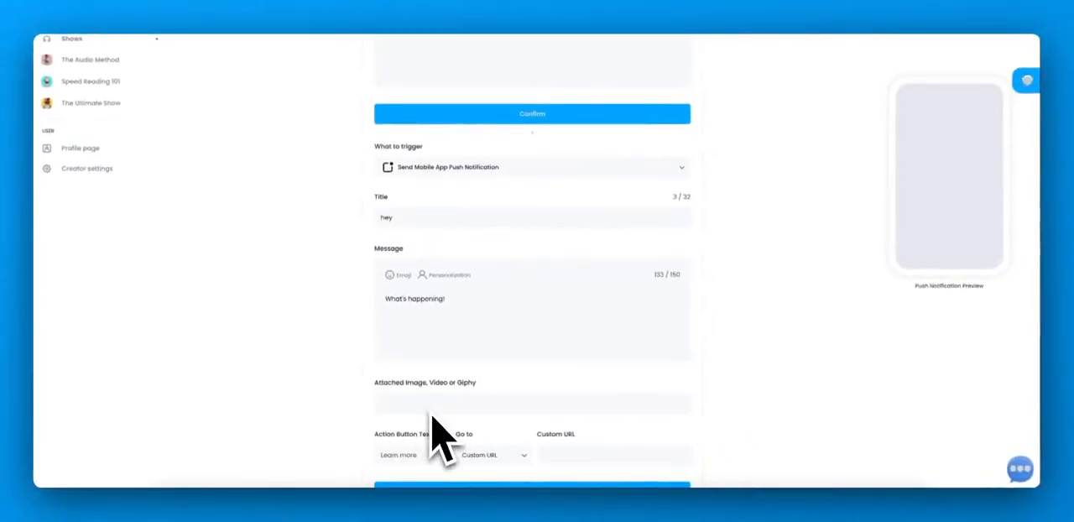
pyautogui.hotkey('ctrl', 'v')
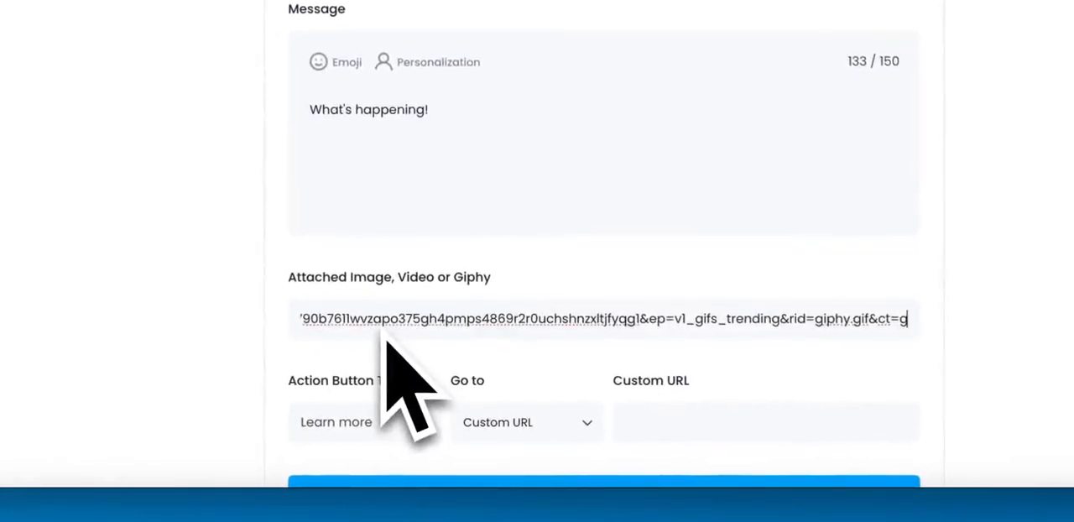
# - Set the push notification's action button text to "Listen now"
pyautogui.scroll(-2, 384, 337)
pyautogui.click(367, 295)
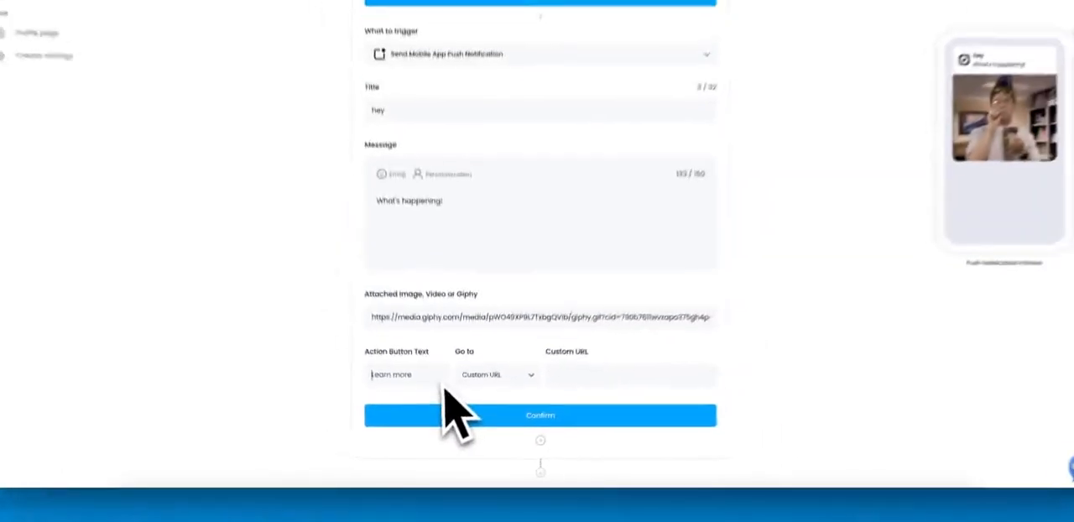
pyautogui.write('Play')
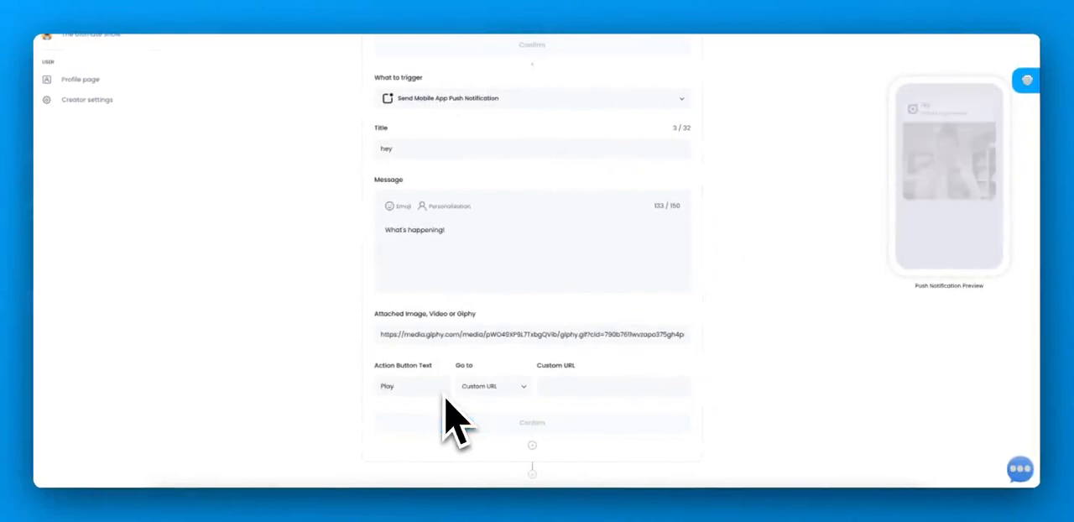
pyautogui.press('BackSpace')
pyautogui.press('BackSpace')
pyautogui.press('BackSpace')
pyautogui.press('BackSpace')
pyautogui.write('List')
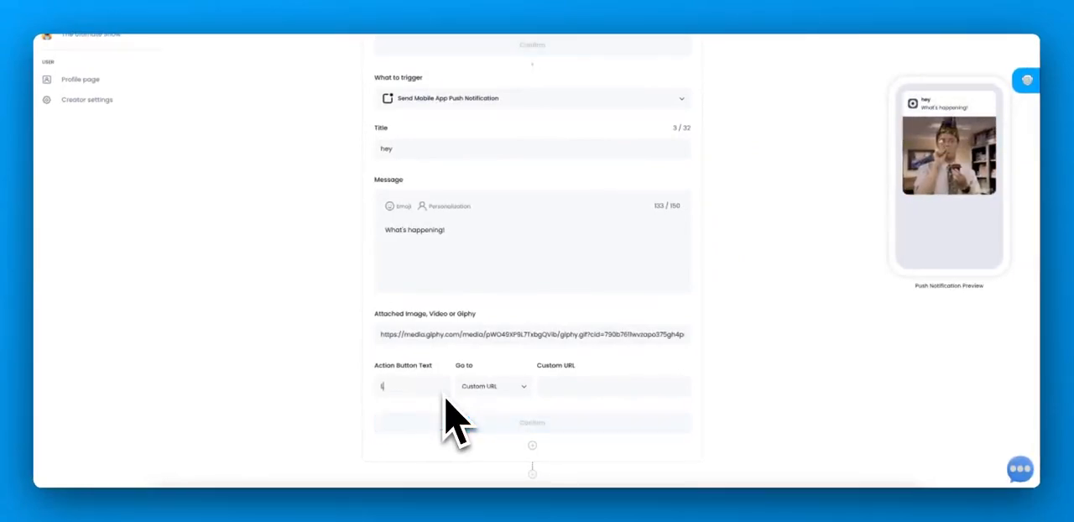
pyautogui.write('en now')
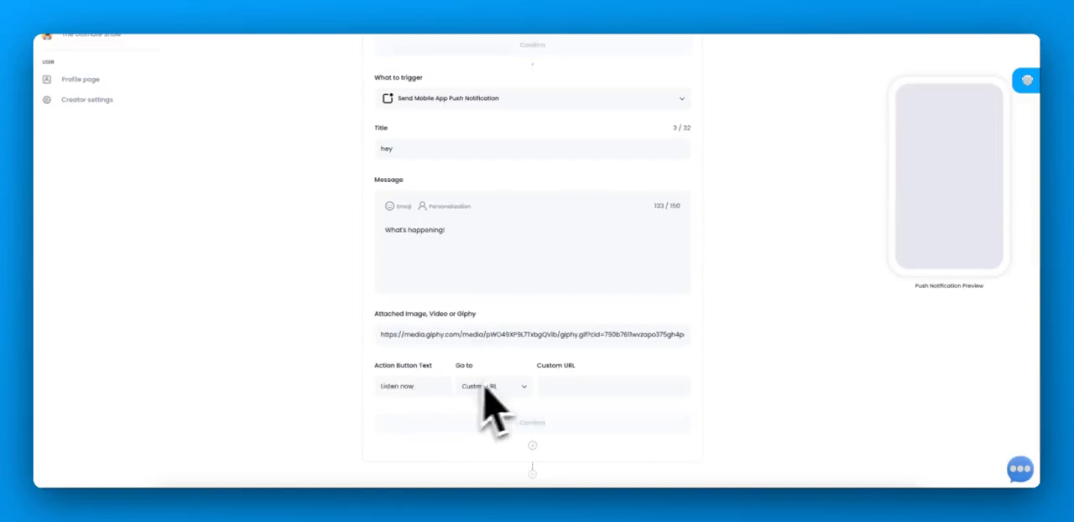
# - Make the notification's action button go to the Audio Show and confirm the push notification action
pyautogui.click(491, 386)
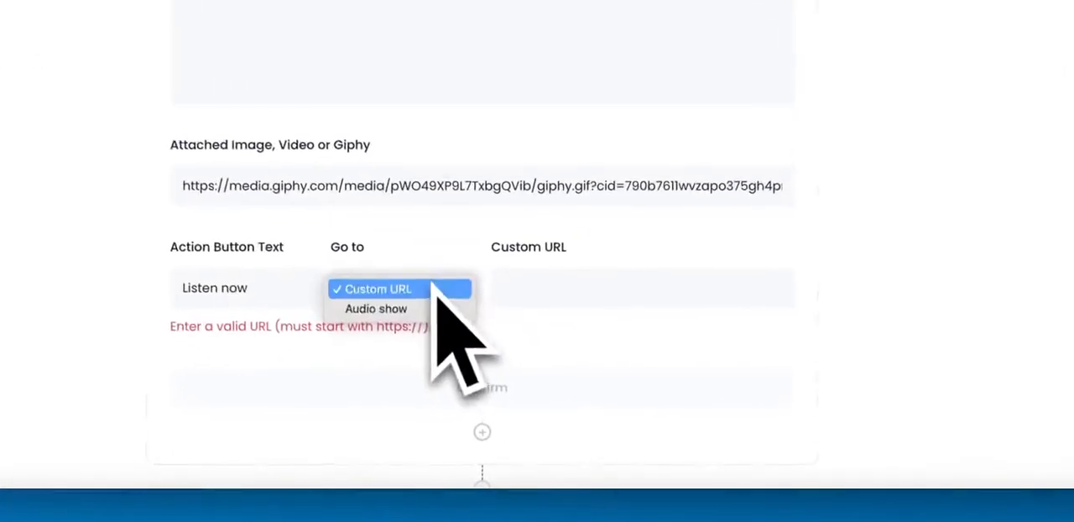
pyautogui.click(428, 310)
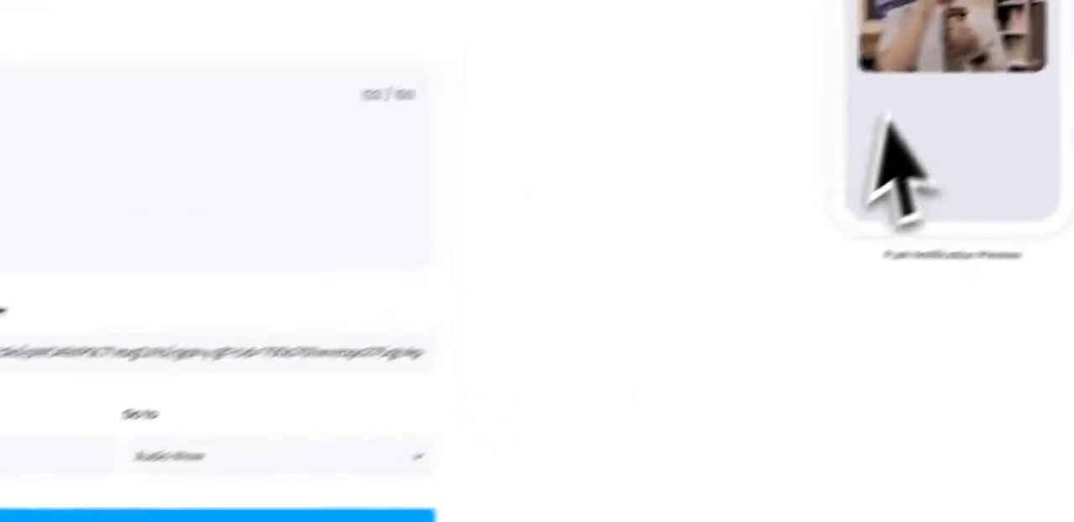
pyautogui.click(375, 409)
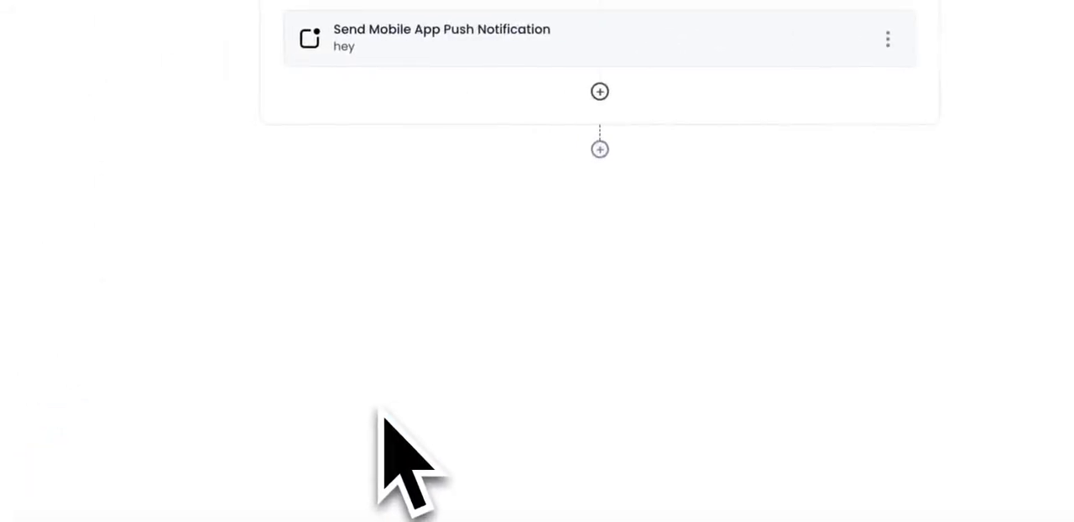
# - Add a second trigger block below the play-through trigger and set its event to Listener stops
pyautogui.click(599, 150)
pyautogui.click(475, 216)
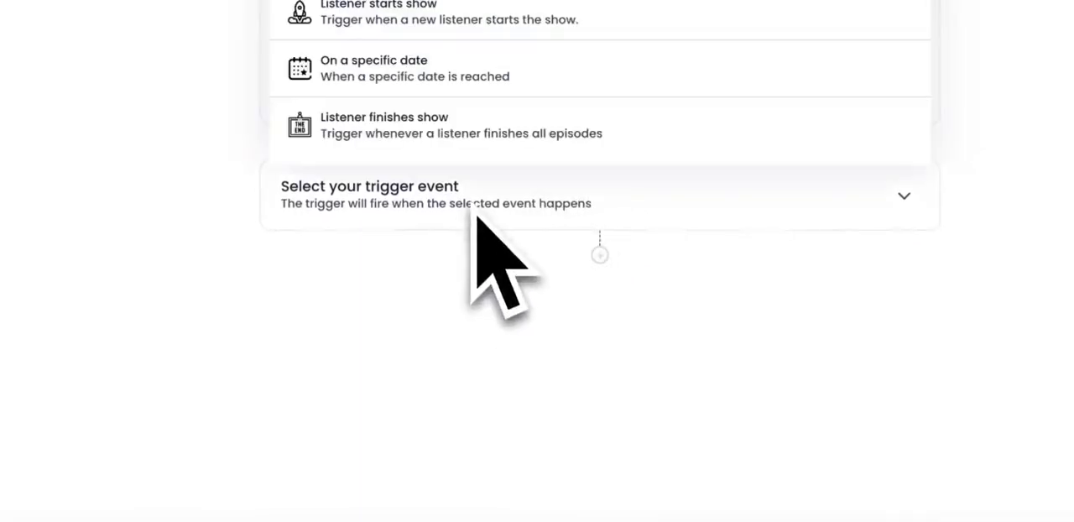
pyautogui.click(533, 210)
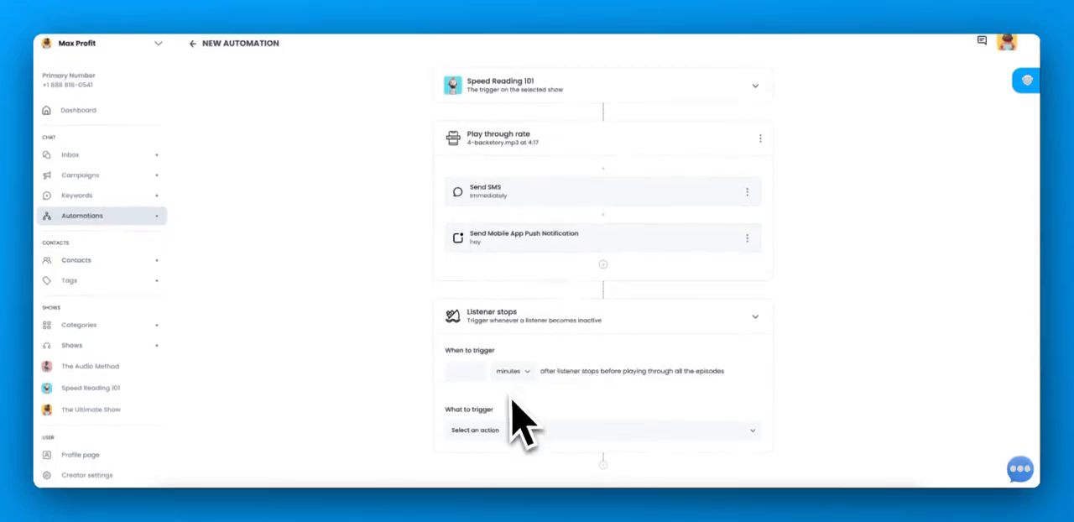
# - Set the Listener stops trigger to fire 3 days after the listener stops
pyautogui.write('1')
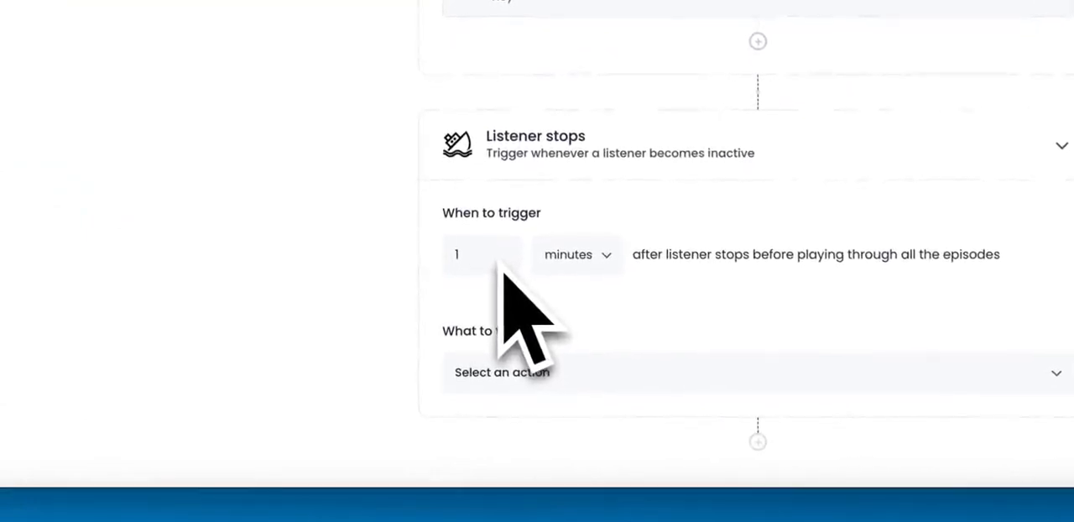
pyautogui.click(556, 269)
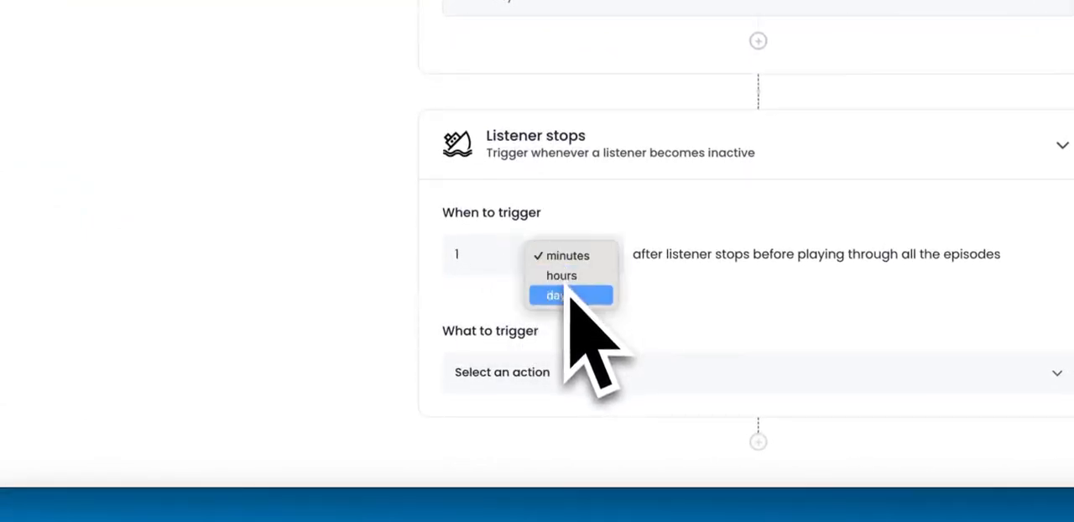
pyautogui.click(568, 297)
pyautogui.doubleClick(458, 267)
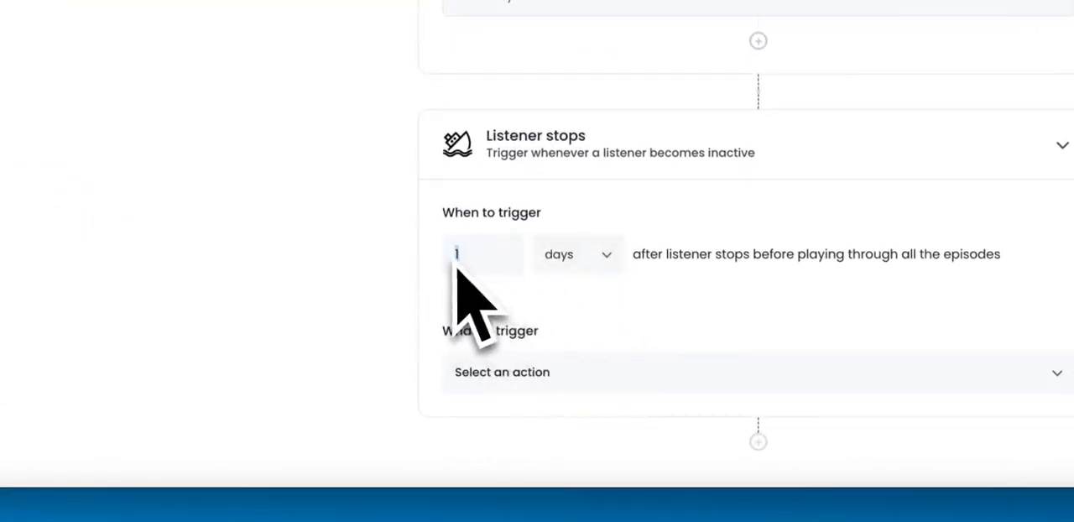
pyautogui.write('3')
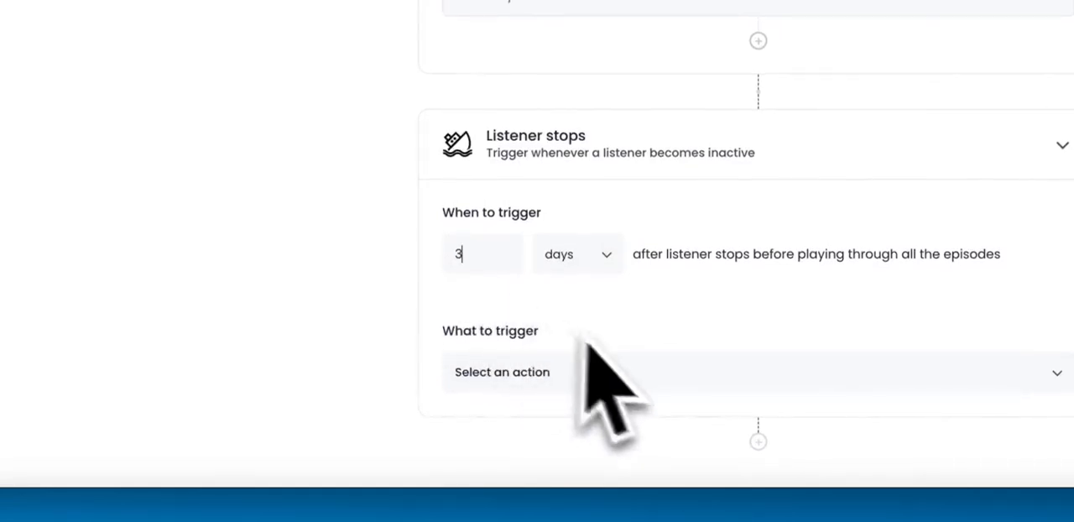
# - Try Send Email as the Listener stops action, review its fields, and switch the action to Send SMS
pyautogui.click(599, 386)
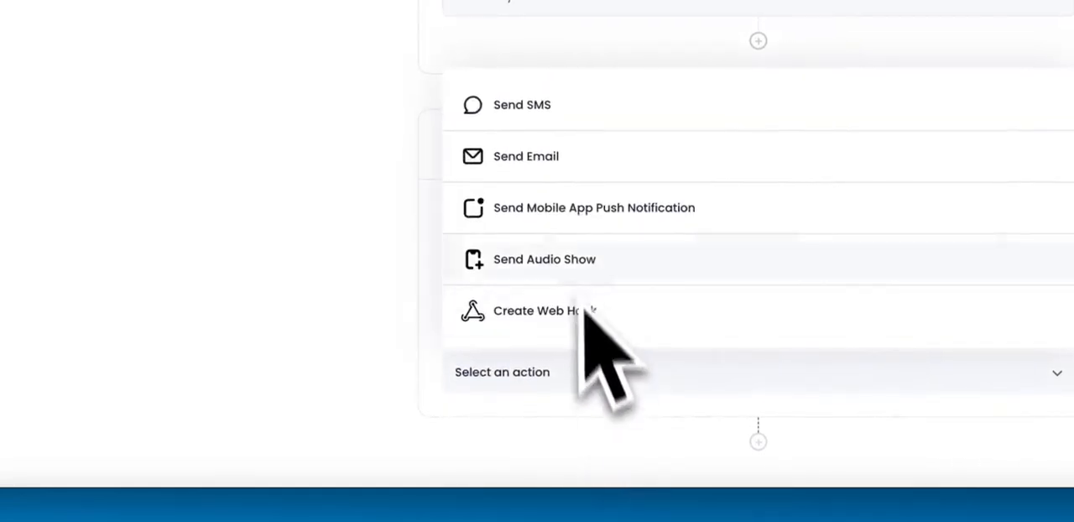
pyautogui.click(542, 173)
pyautogui.scroll(-3, 621, 336)
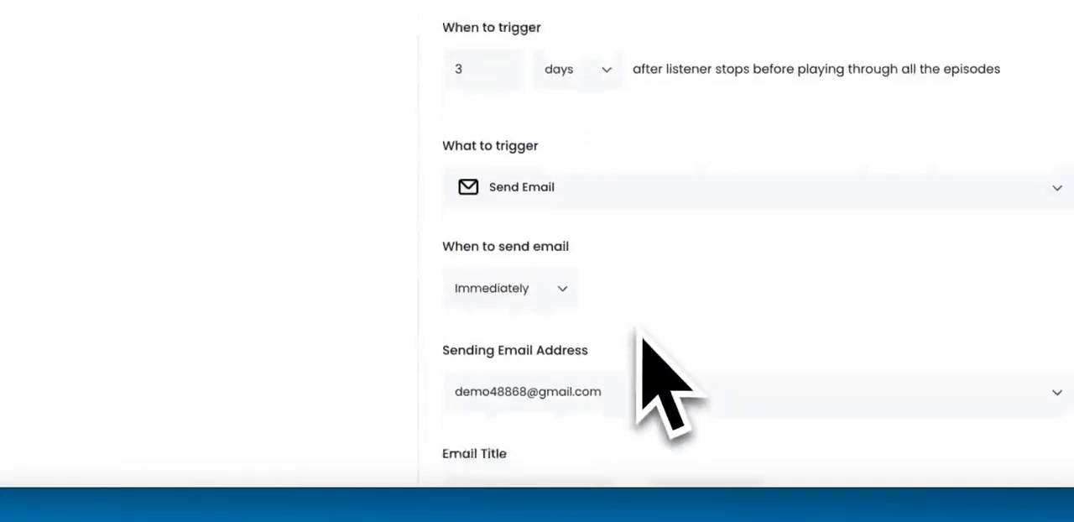
pyautogui.scroll(-3, 643, 341)
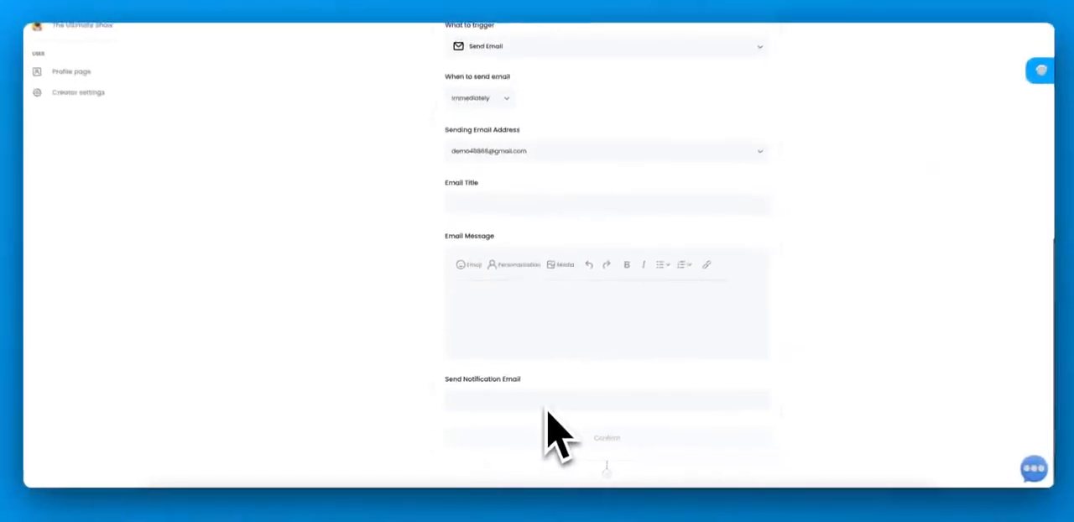
pyautogui.scroll(5, 546, 413)
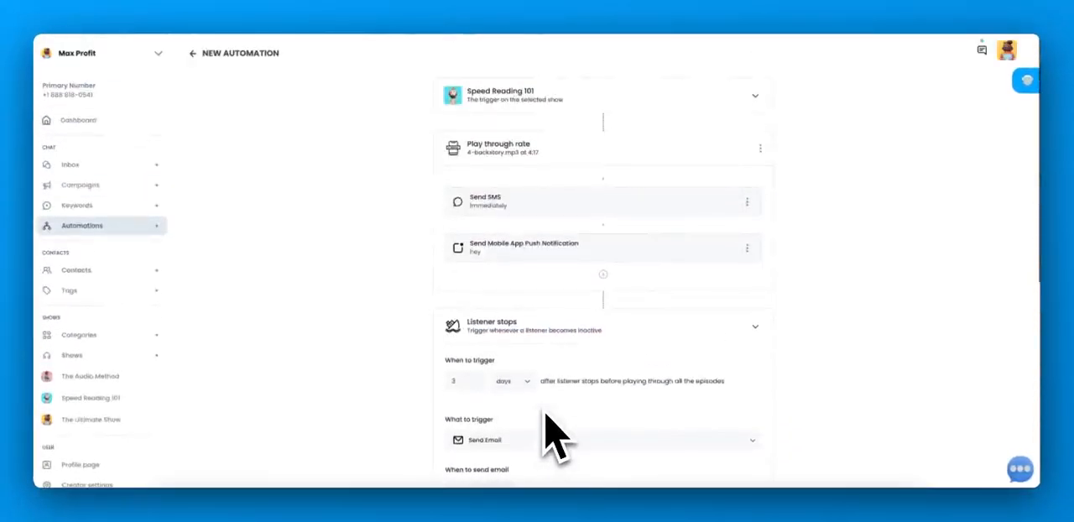
pyautogui.scroll(-2, 545, 413)
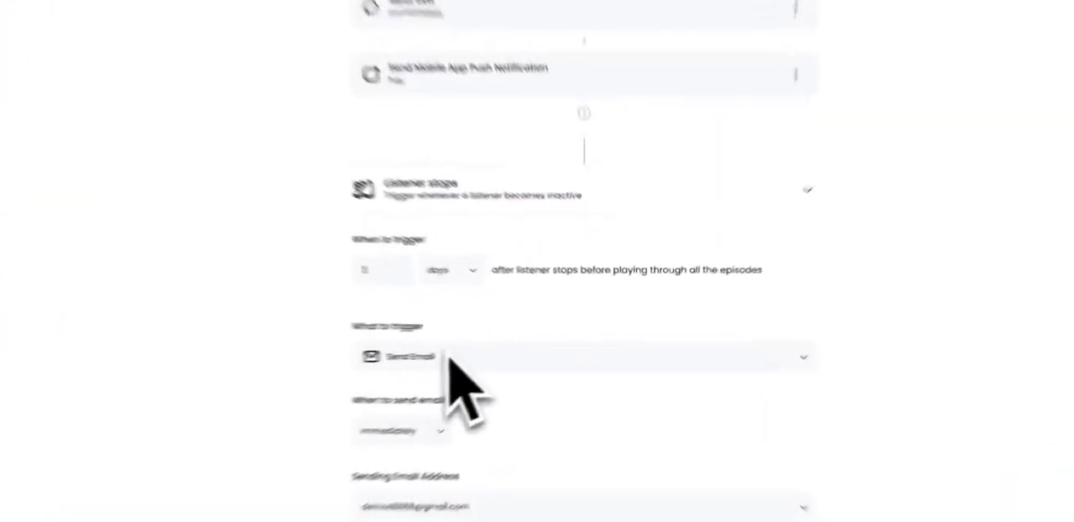
pyautogui.click(449, 355)
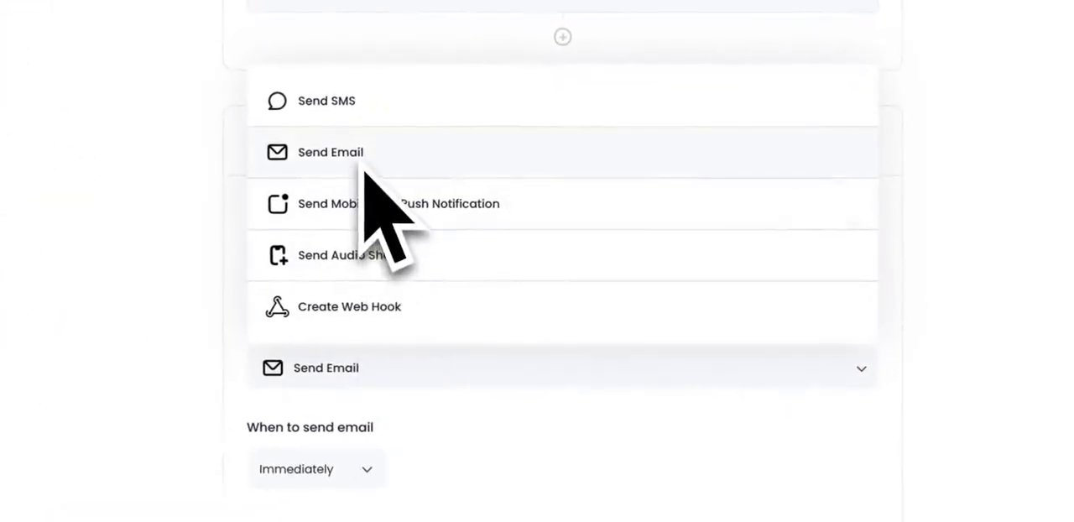
pyautogui.click(362, 118)
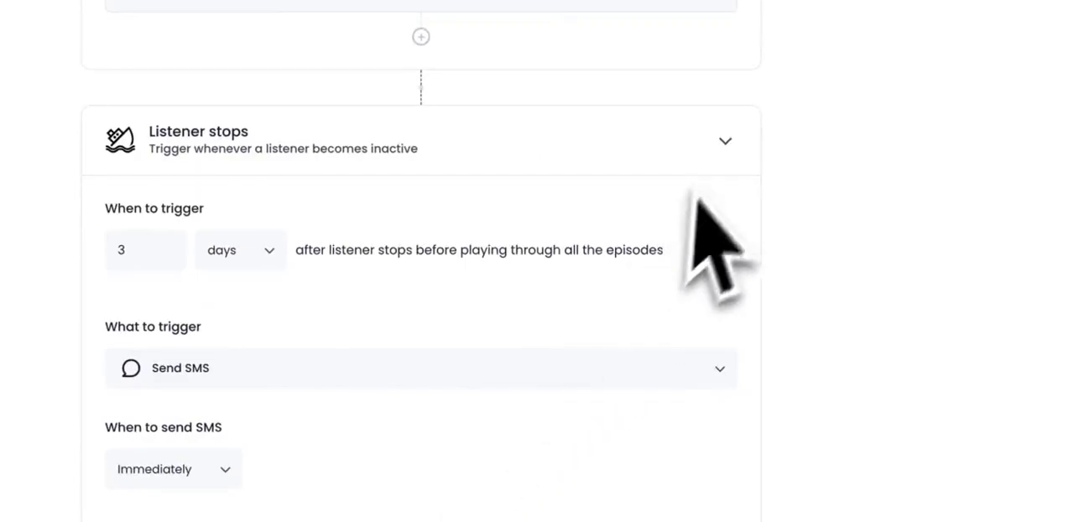
# - Change the second trigger to Listener finishes show with a Send Audio Show action that sends The Ultimate Show
pyautogui.click(724, 141)
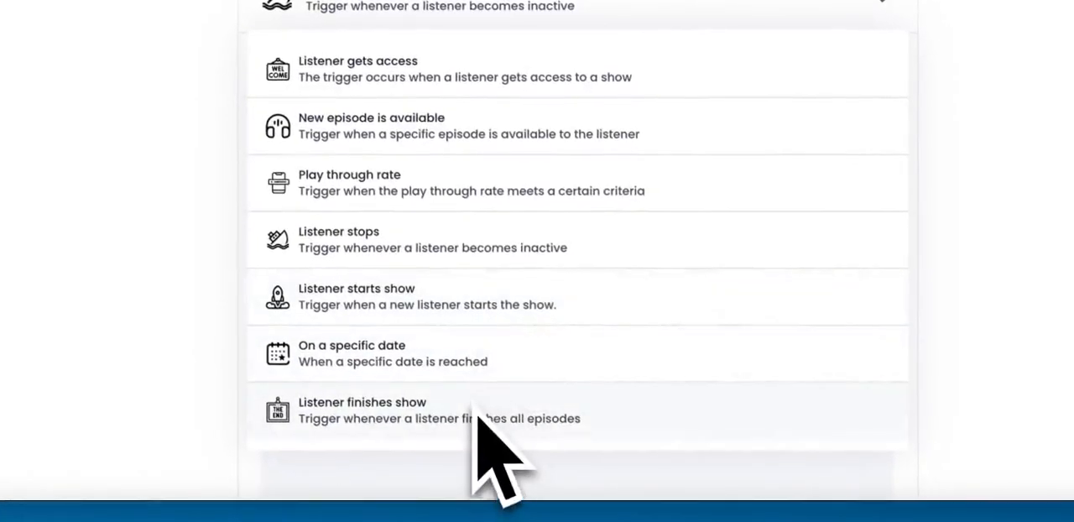
pyautogui.click(477, 414)
pyautogui.click(510, 122)
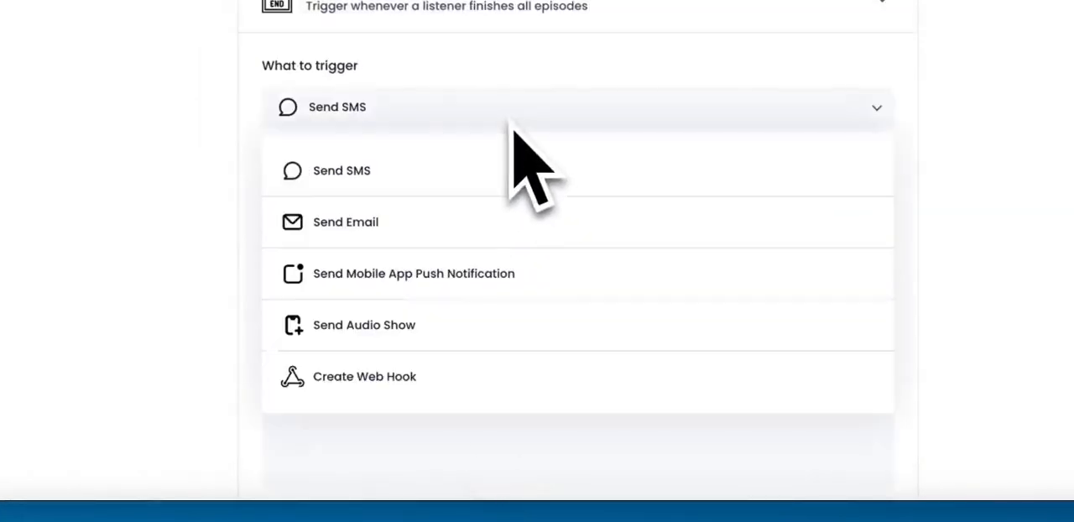
pyautogui.click(461, 340)
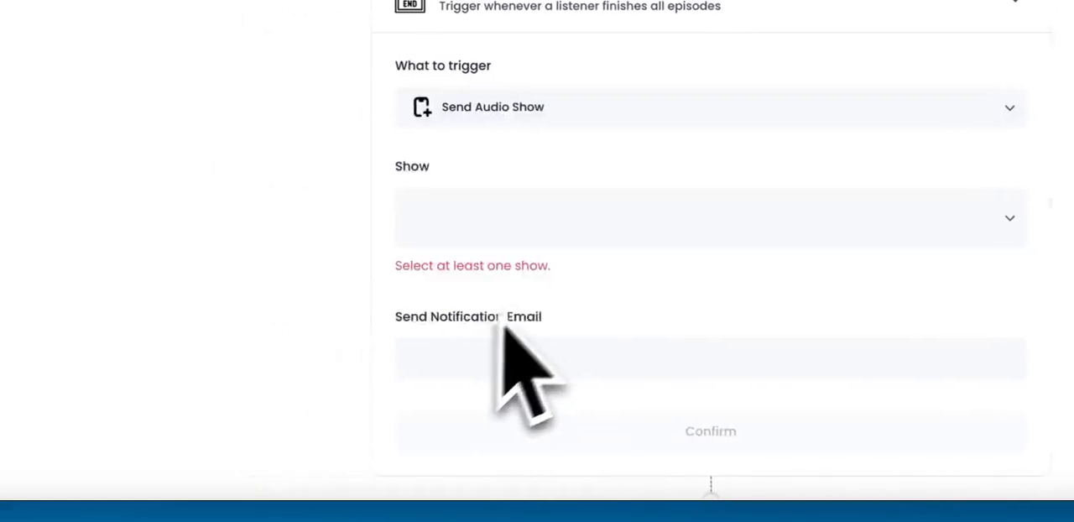
pyautogui.click(577, 241)
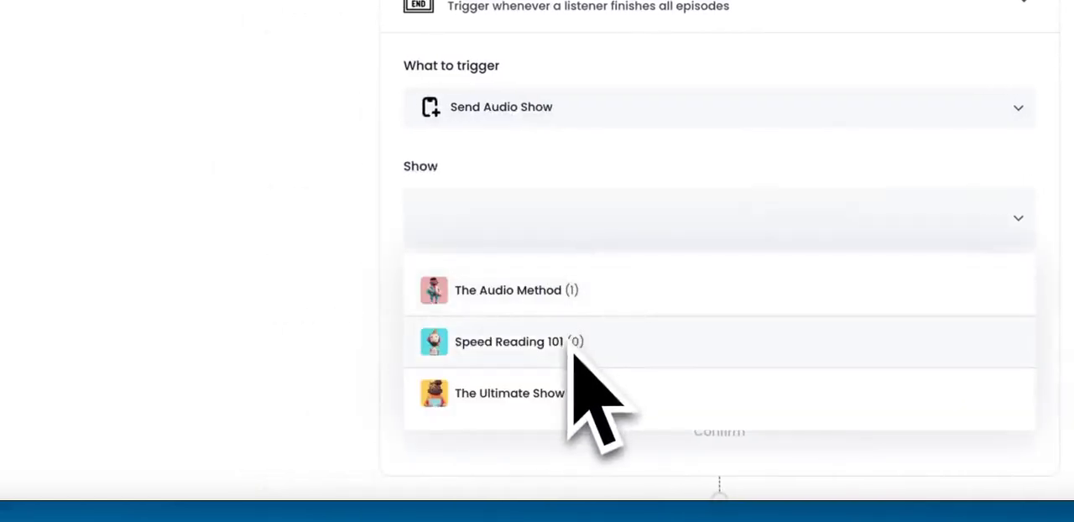
pyautogui.click(568, 391)
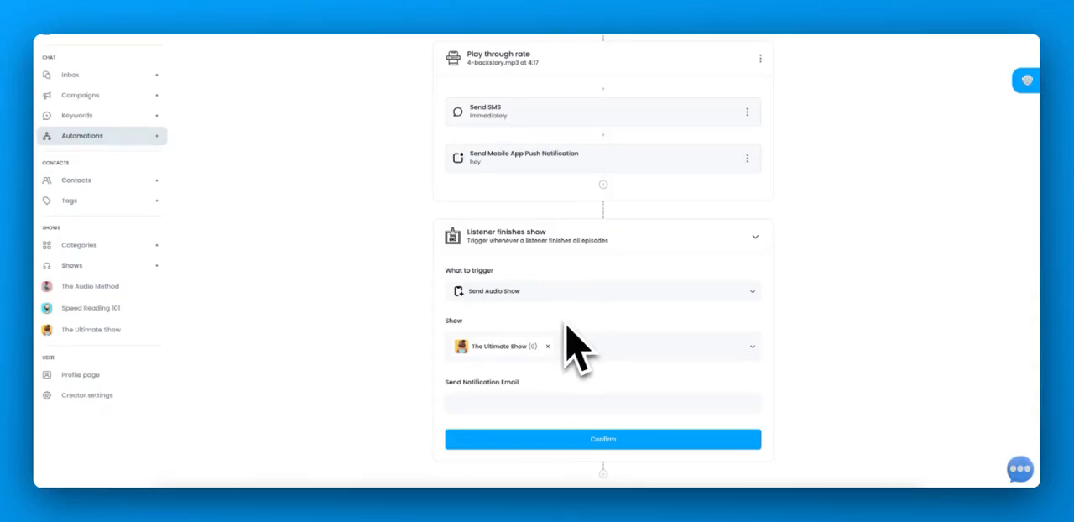
# - Change the Listener finishes show action to Create Web Hook and activate its URL field
pyautogui.click(562, 294)
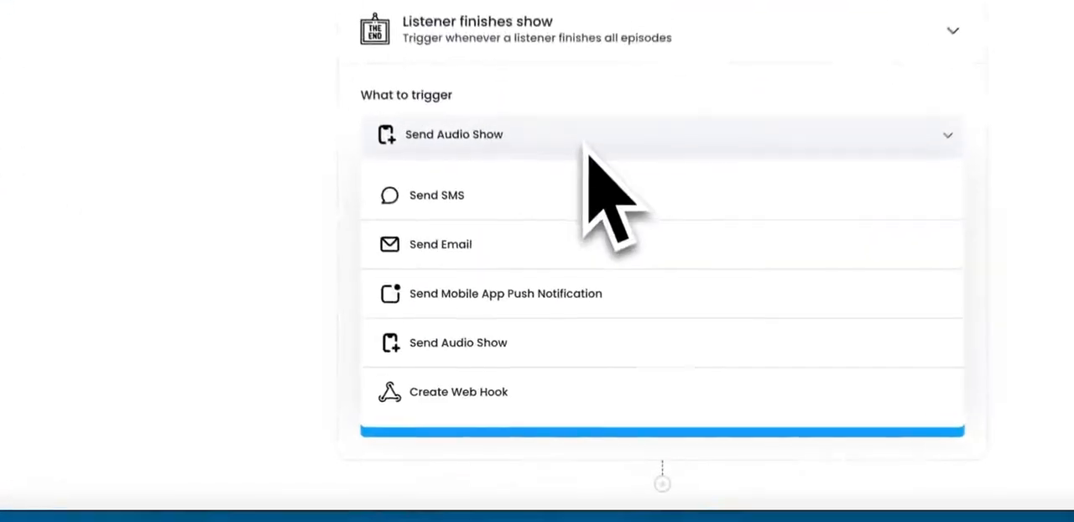
pyautogui.click(509, 373)
pyautogui.click(526, 252)
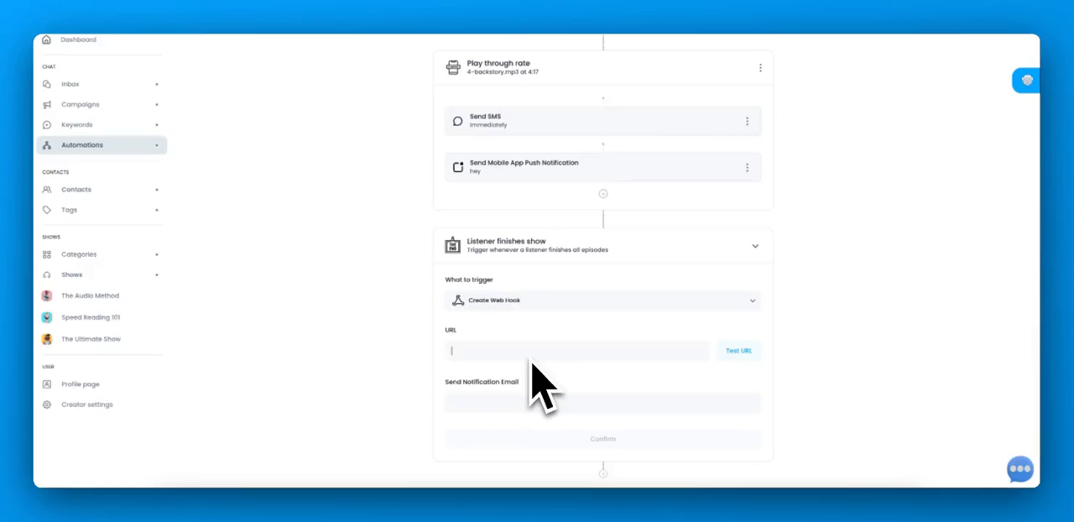
# - Leave the new automation without saving and return to the Automations list
pyautogui.scroll(1, 537, 386)
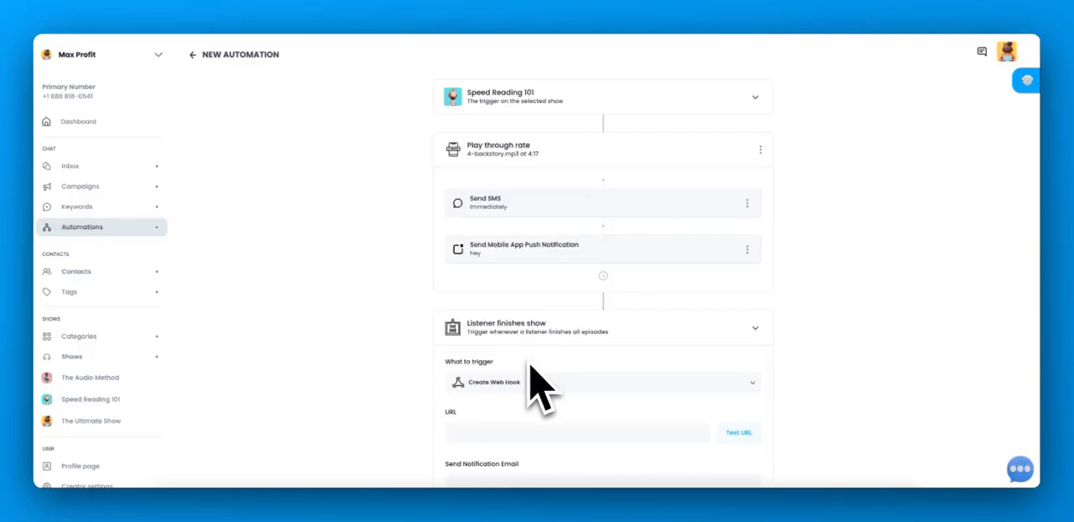
pyautogui.click(97, 227)
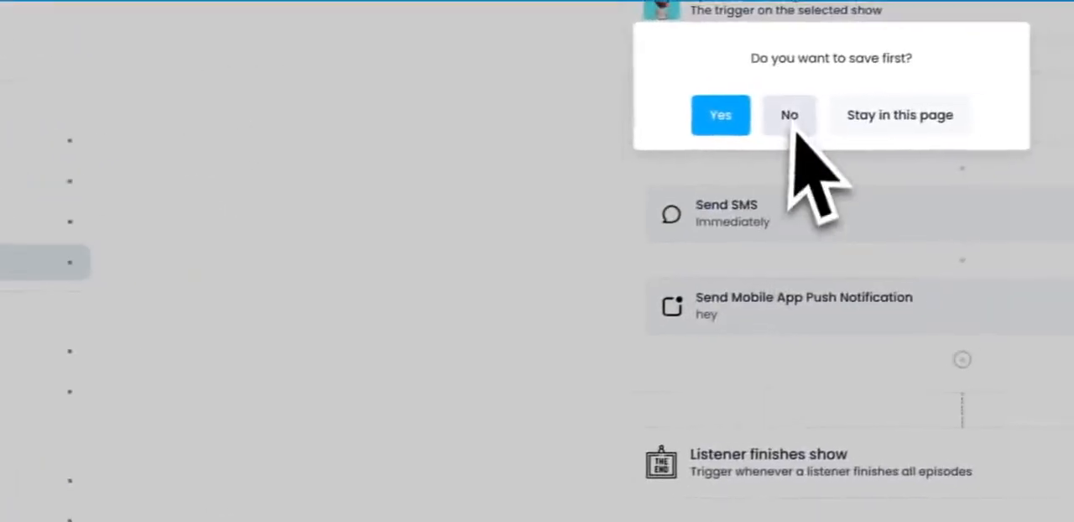
pyautogui.click(942, 102)
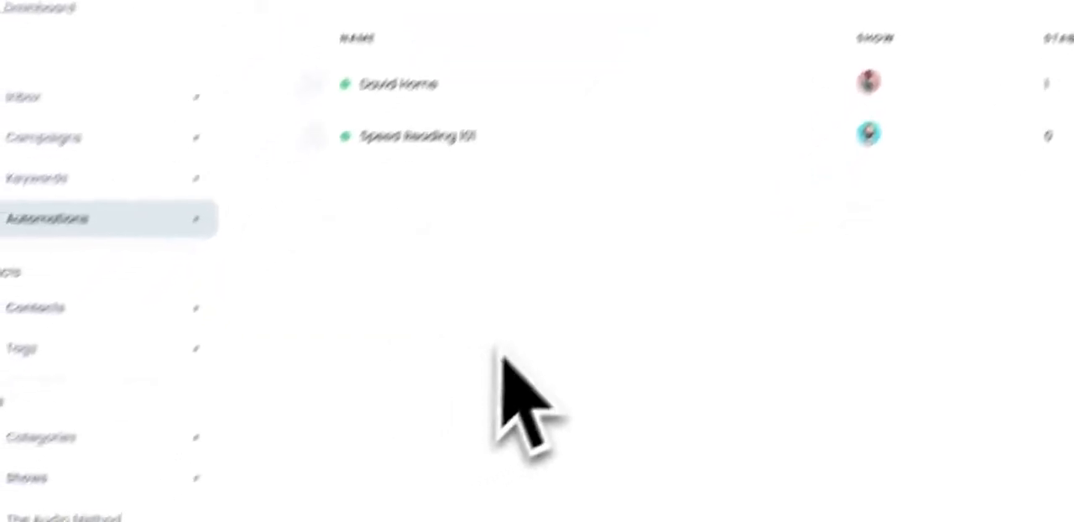